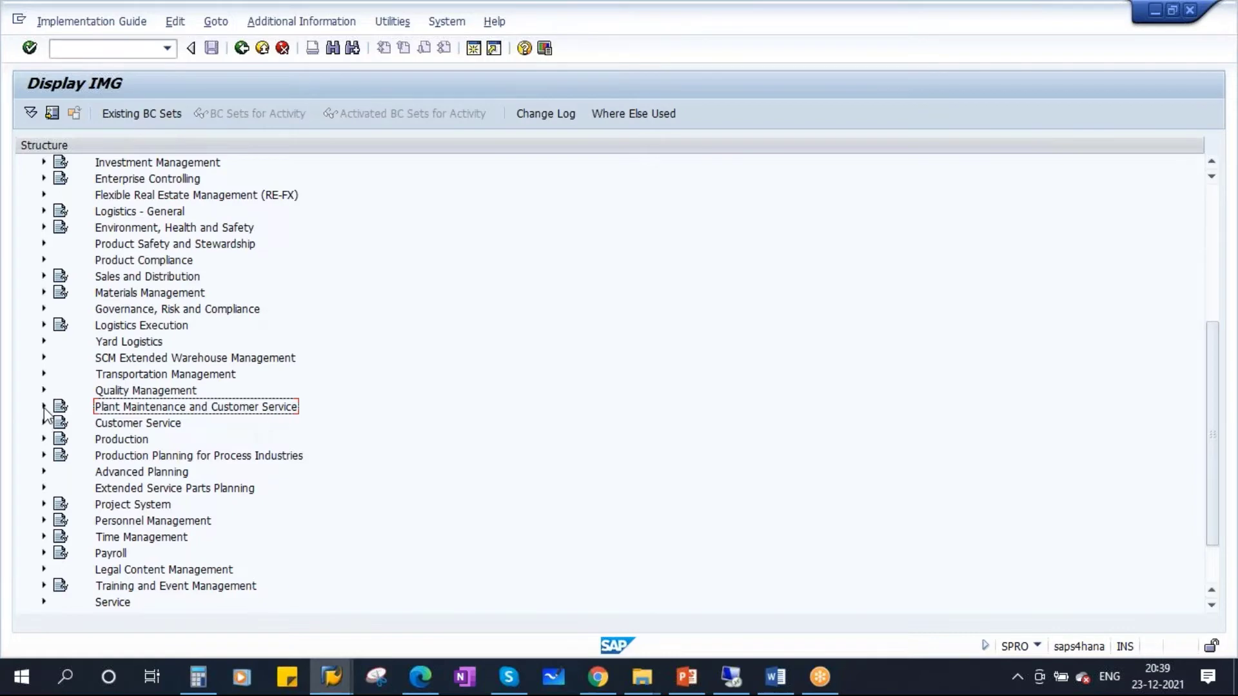
Expand Plant Maintenance and Customer Service in the IMG structure, and Maintenance and Service Processing beneath it
{"action": "left_click", "coordinate": [44, 407]}
{"action": "scroll", "coordinate": [494, 468], "scroll_direction": "down", "scroll_amount": 1}
{"action": "scroll", "coordinate": [494, 468], "scroll_direction": "down", "scroll_amount": 1}
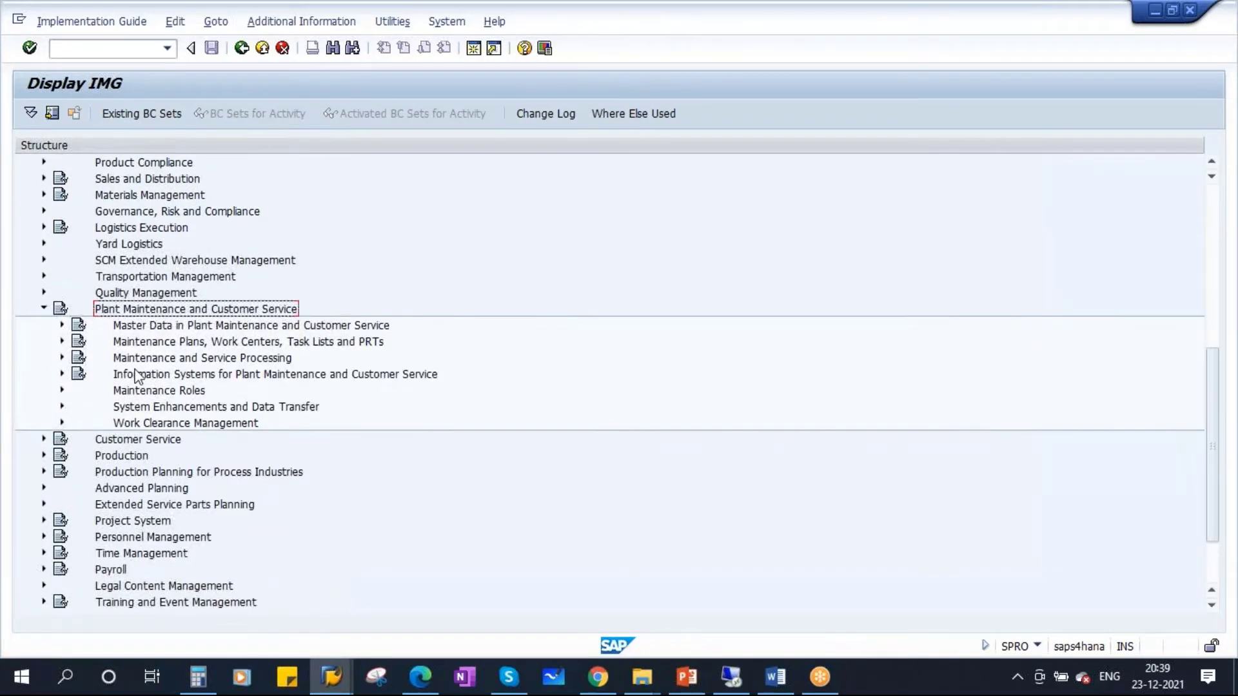
{"action": "left_click", "coordinate": [208, 359]}
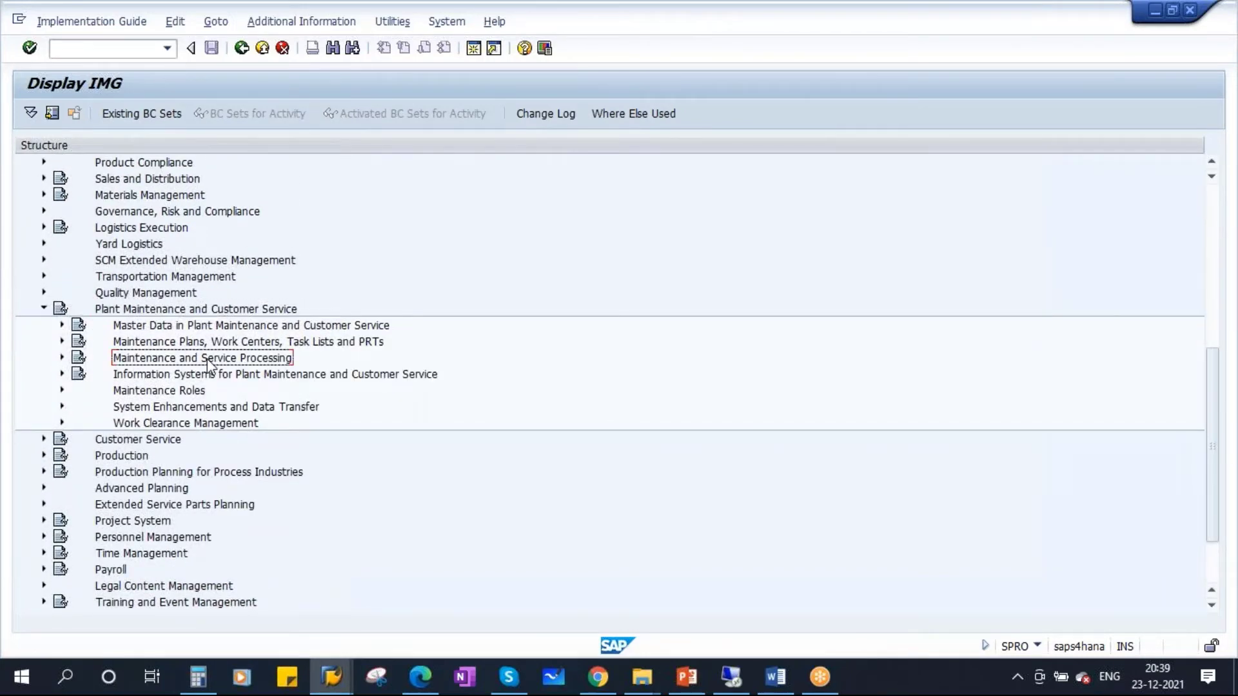
{"action": "left_click", "coordinate": [63, 357]}
{"action": "scroll", "coordinate": [67, 363], "scroll_direction": "down", "scroll_amount": 1}
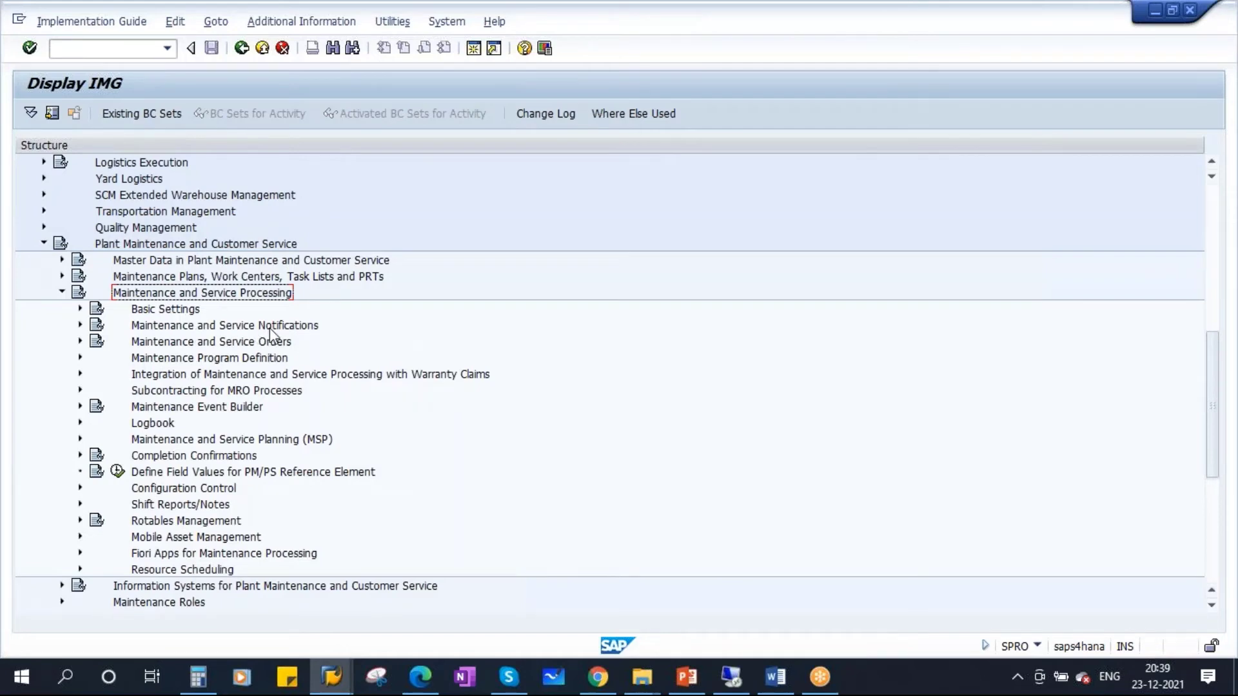
Open the Define Notification Types activity under Maintenance and Service Notifications, Notification Creation, Notification Types
{"action": "left_click", "coordinate": [81, 325]}
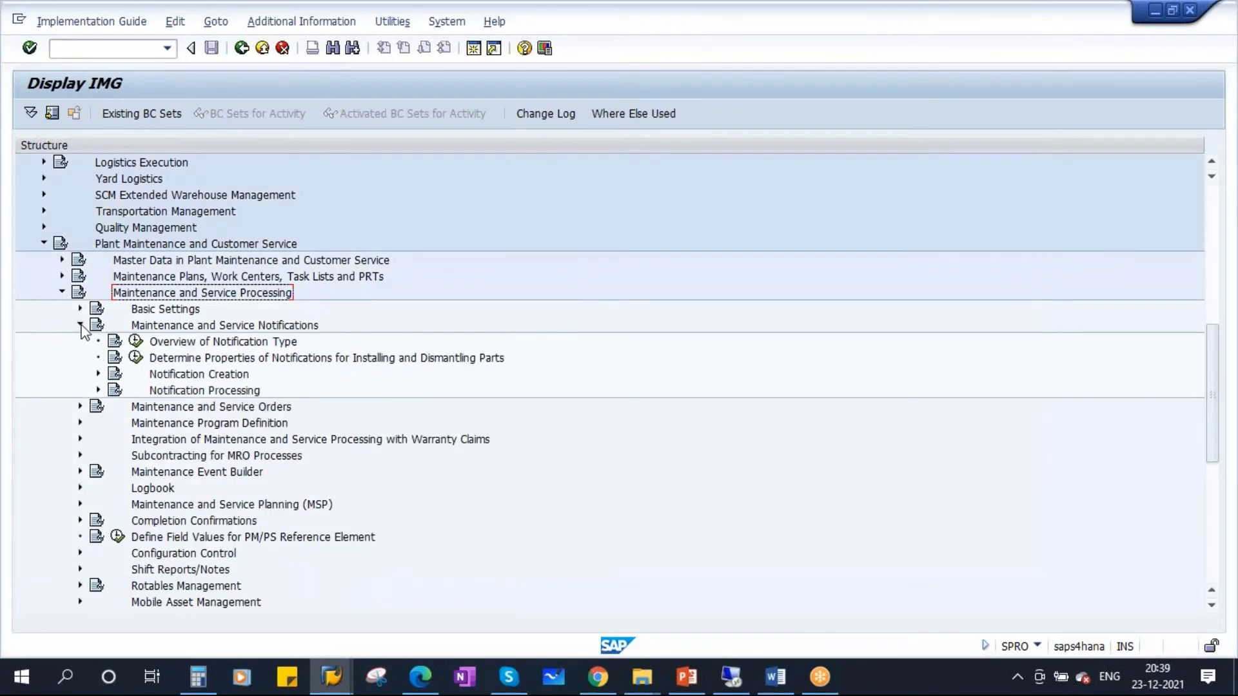
{"action": "left_click", "coordinate": [225, 379]}
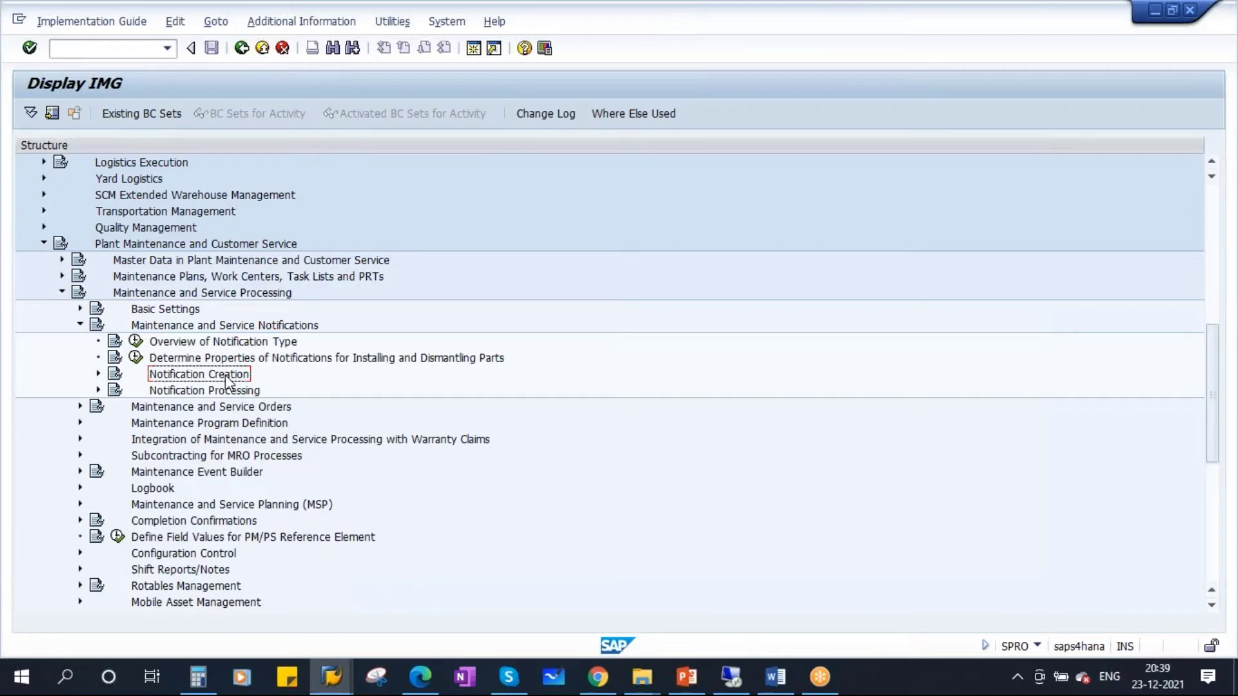
{"action": "left_click", "coordinate": [99, 375]}
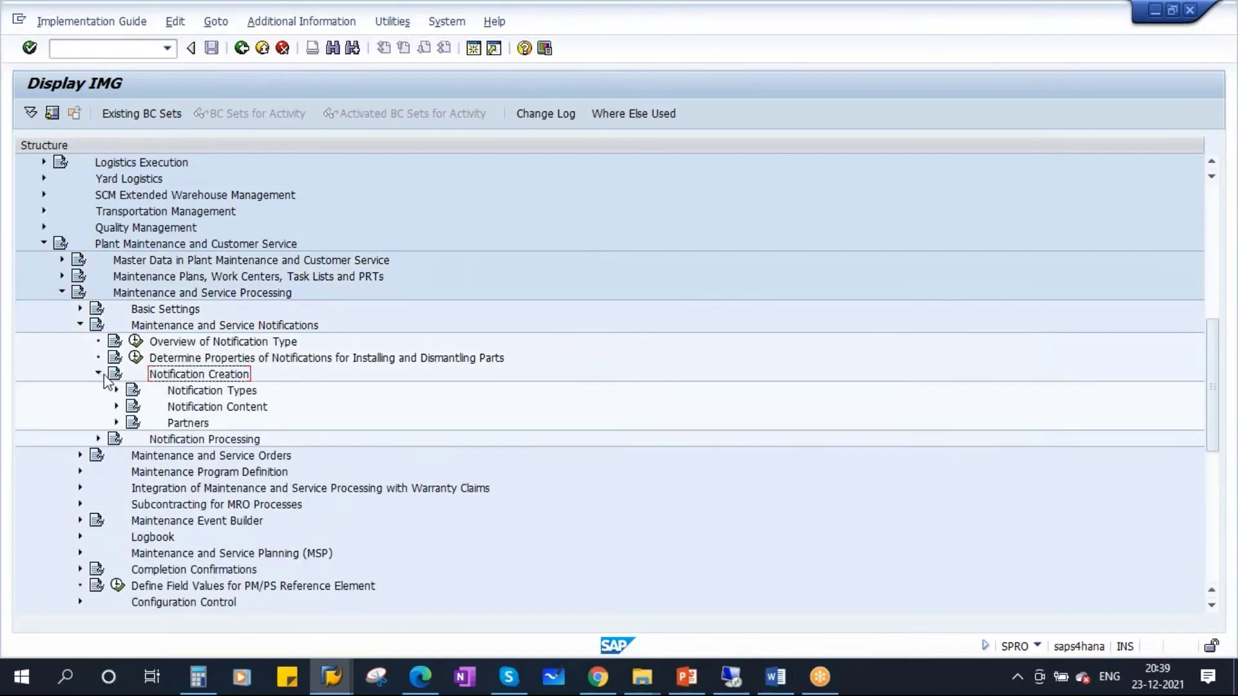
{"action": "left_click", "coordinate": [224, 395]}
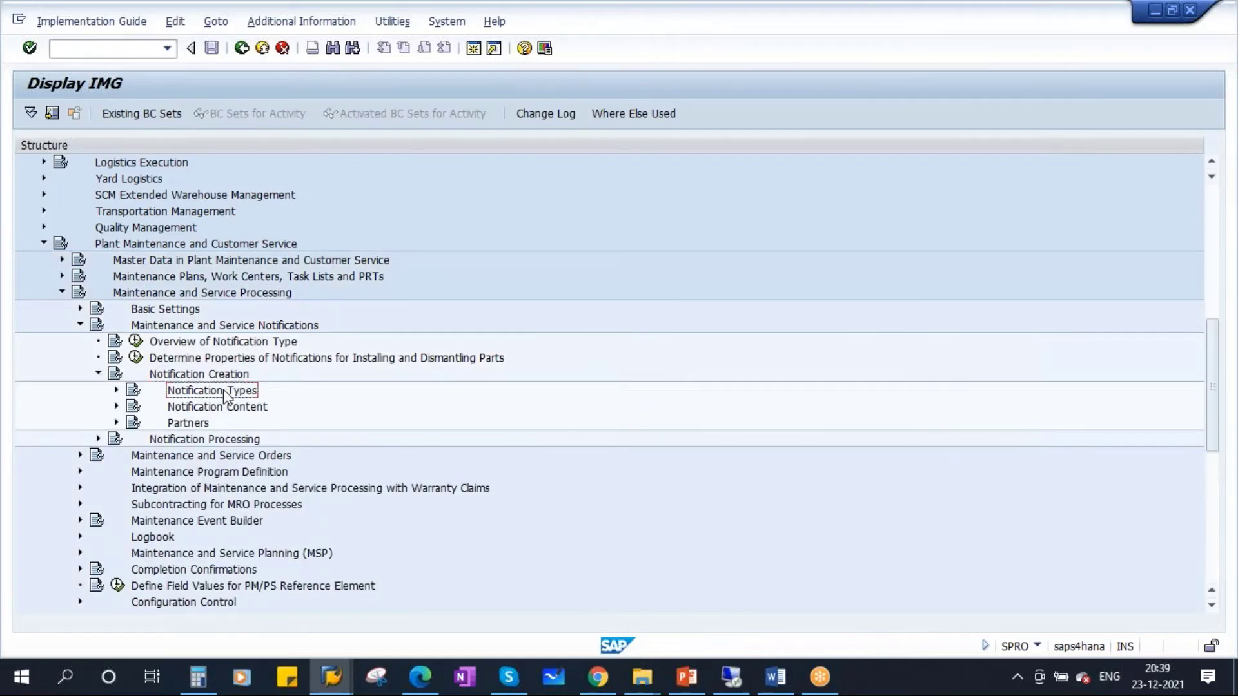
{"action": "left_click", "coordinate": [117, 390]}
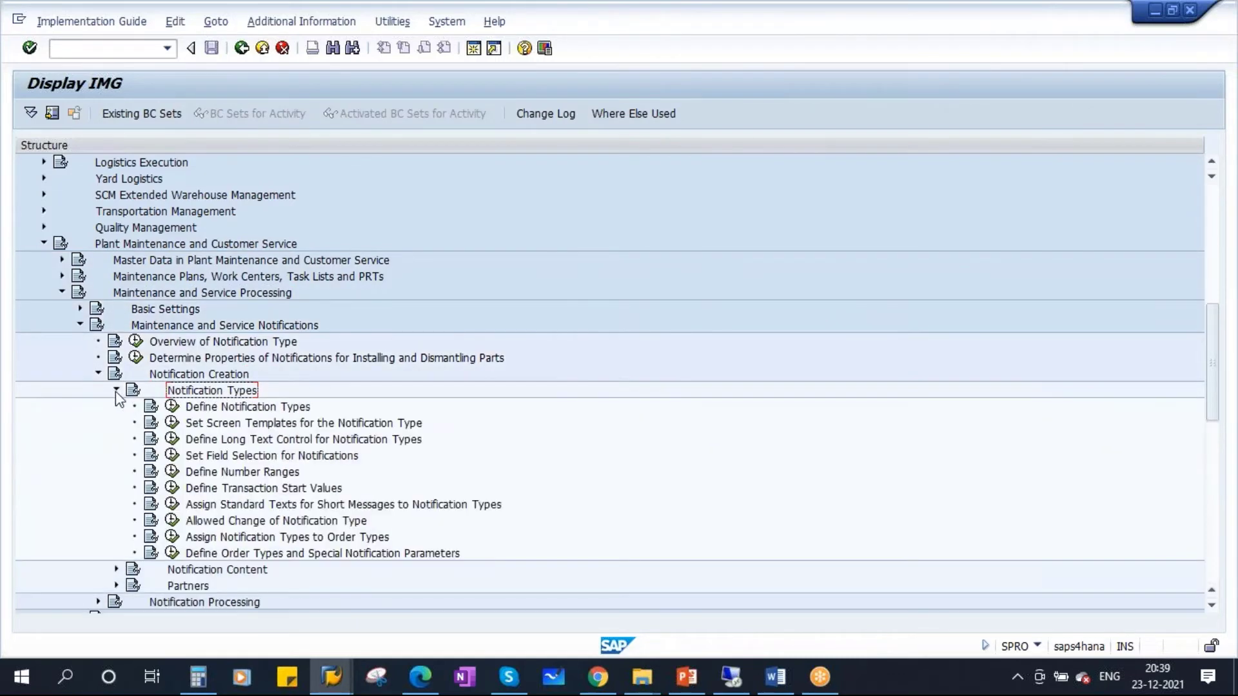
{"action": "left_click", "coordinate": [290, 407]}
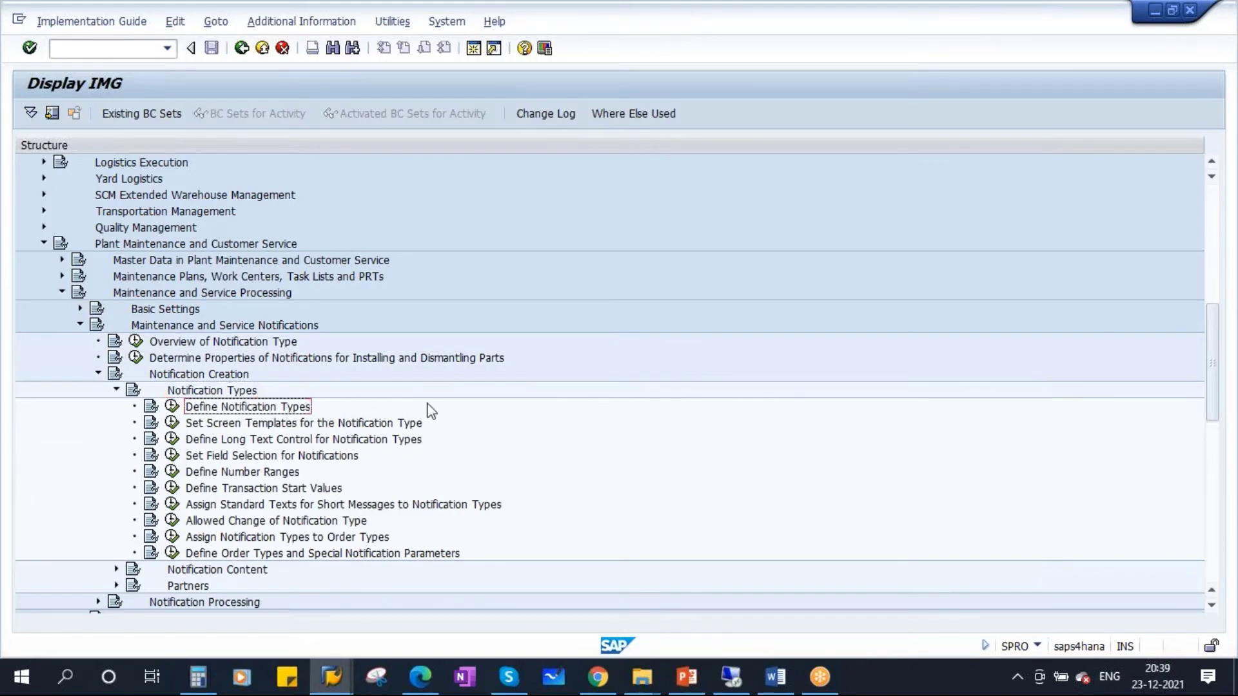
{"action": "left_click", "coordinate": [171, 408]}
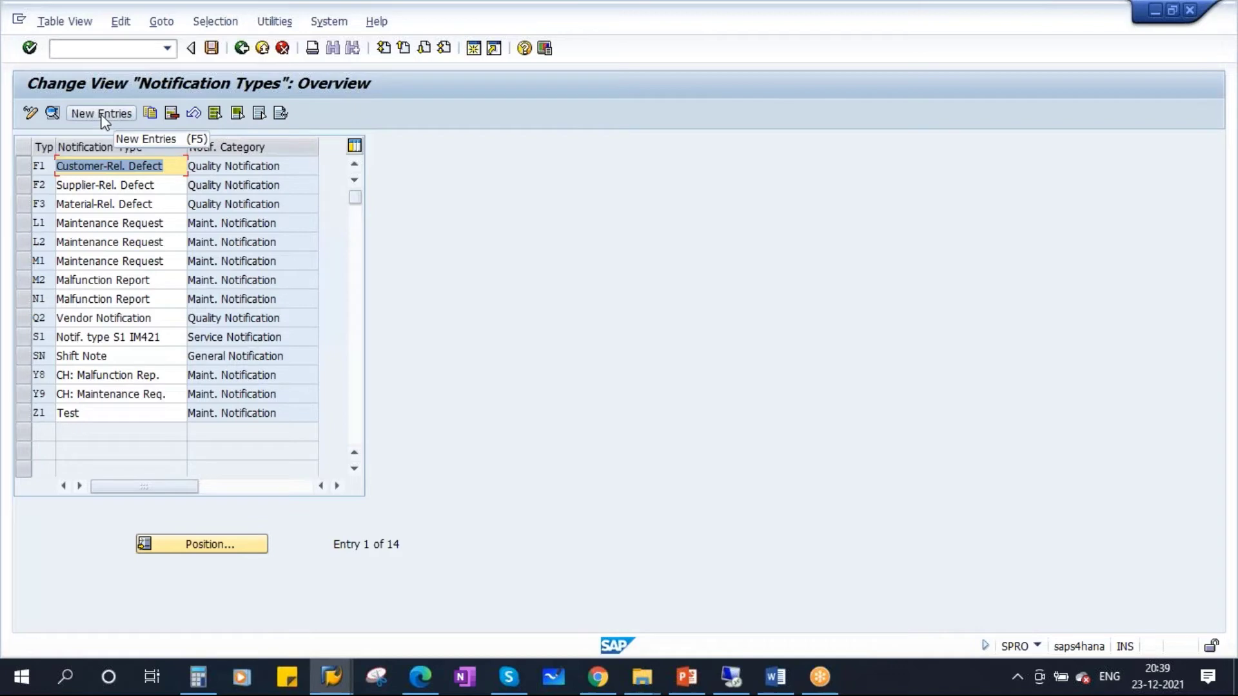
Start a new notification type entry with the code K1 and the description "Maintenance Request"
{"action": "left_click", "coordinate": [40, 336]}
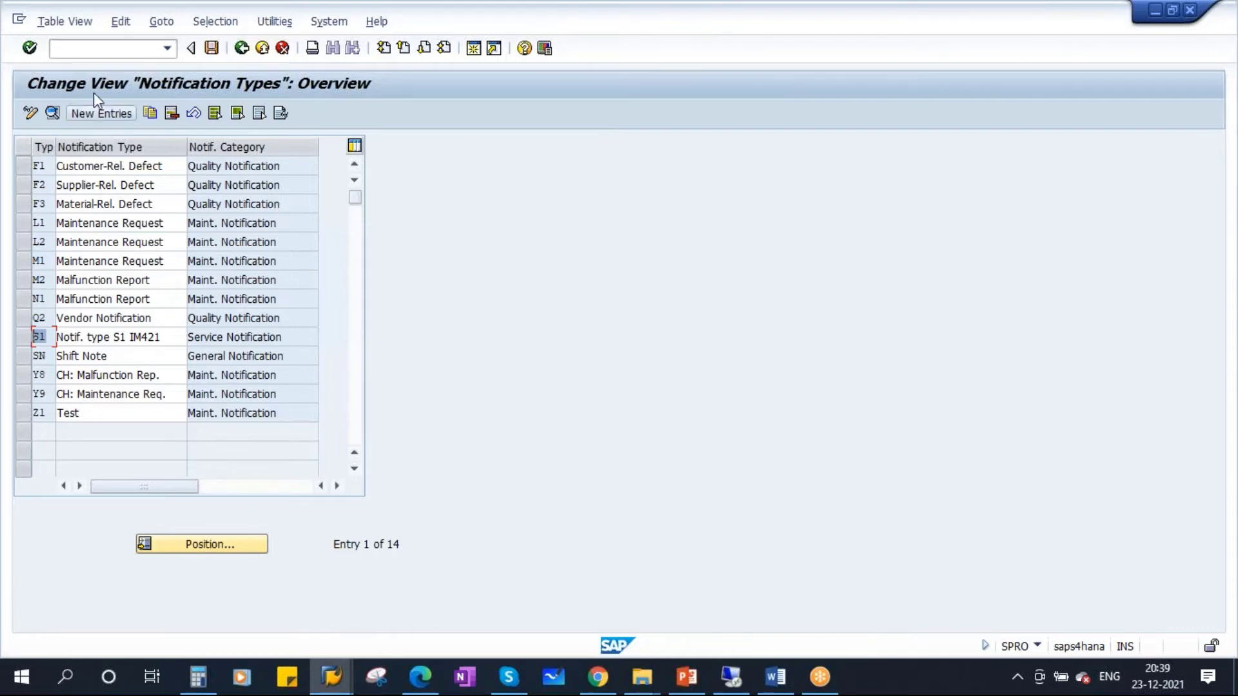
{"action": "left_click", "coordinate": [98, 114]}
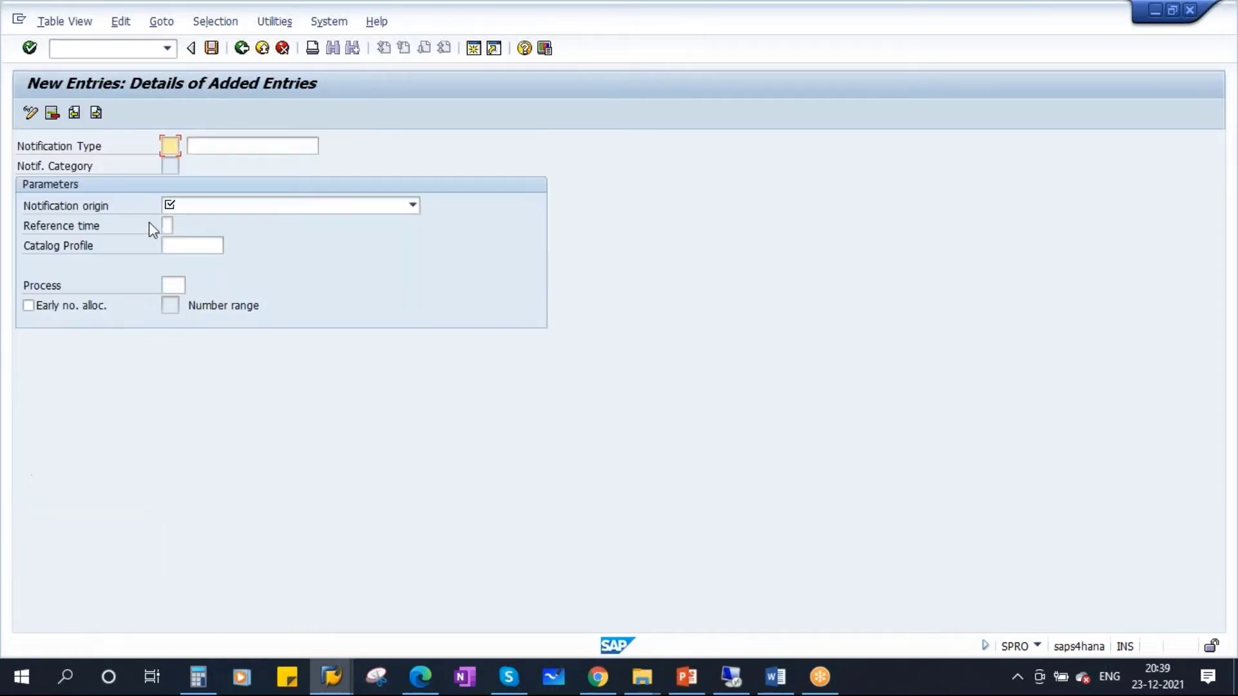
{"action": "key", "text": "Caps_Lock"}
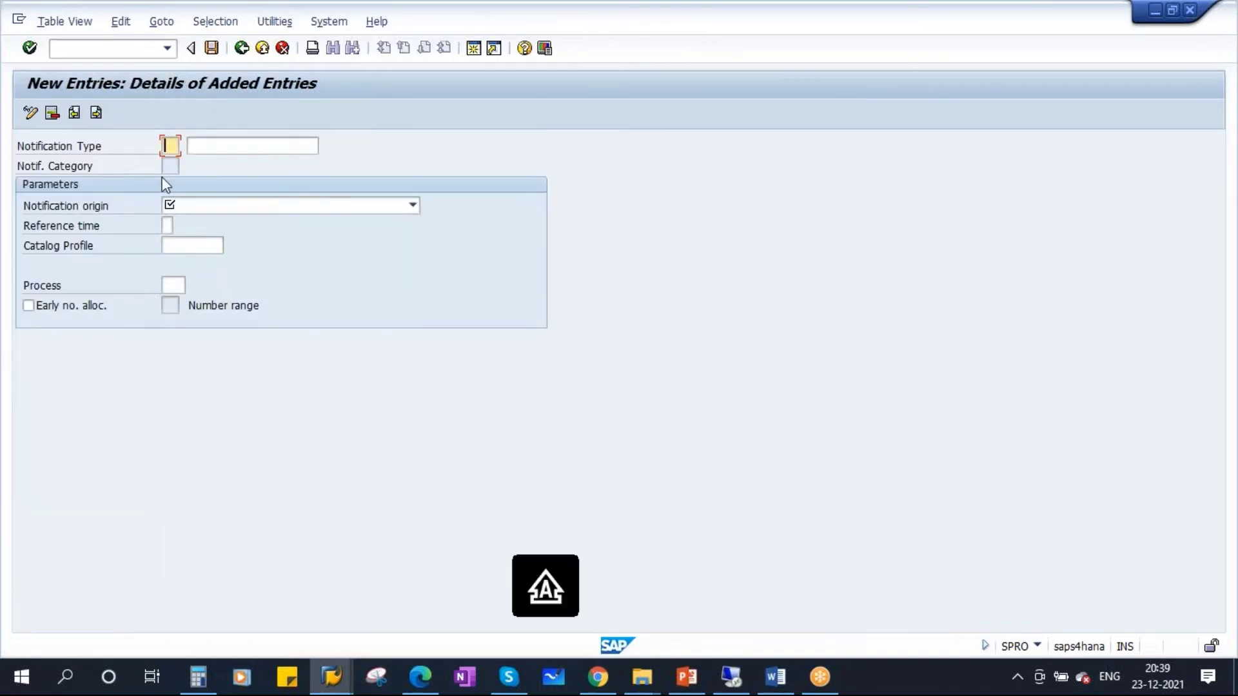
{"action": "type", "text": "K1"}
{"action": "left_click", "coordinate": [207, 147]}
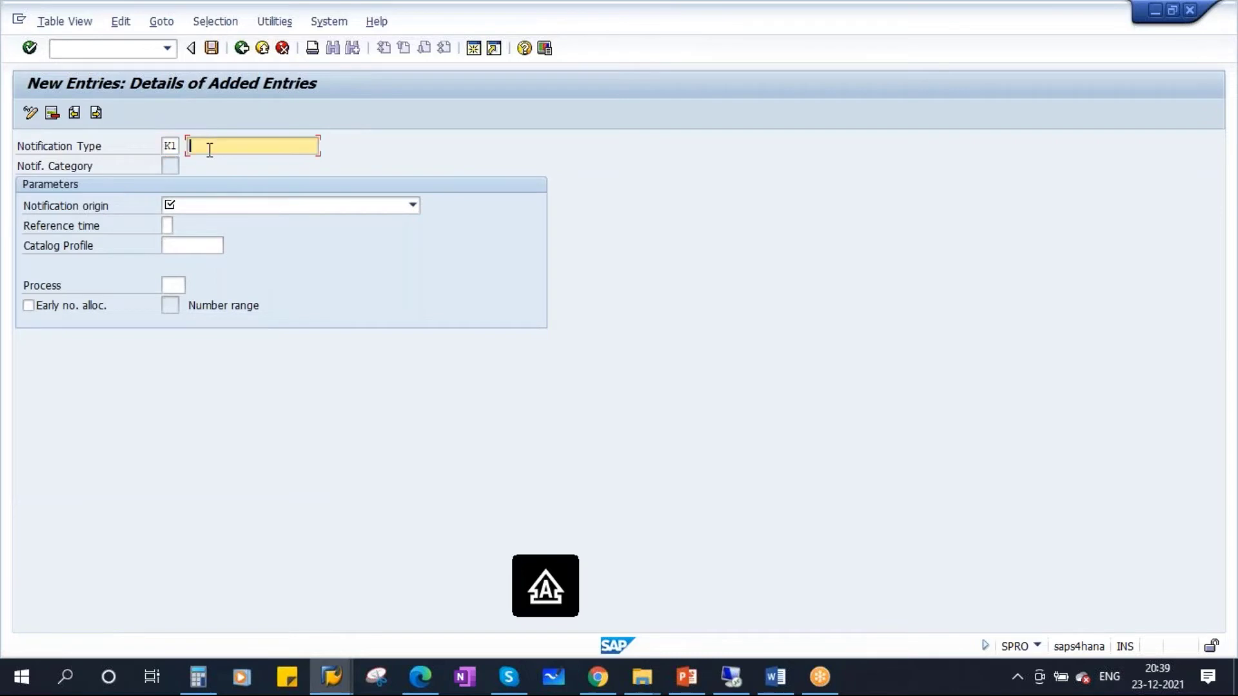
{"action": "type", "text": "M"}
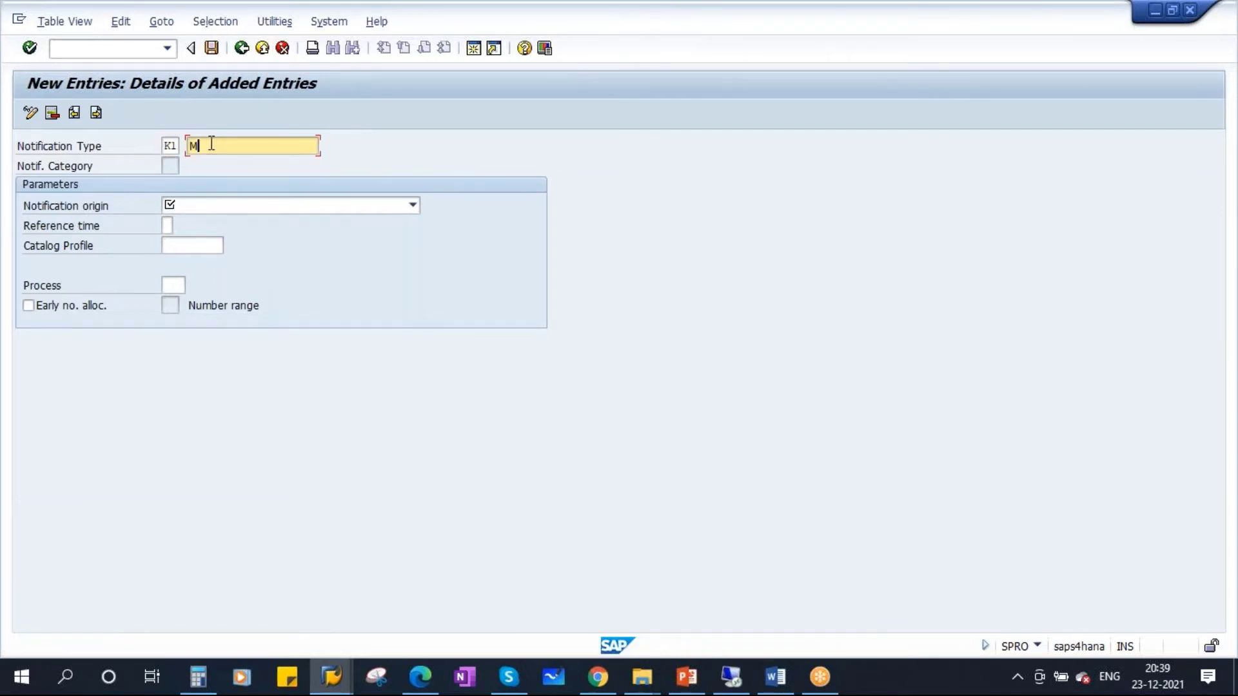
{"action": "key", "text": "Caps_Lock"}
{"action": "type", "text": "aintenac"}
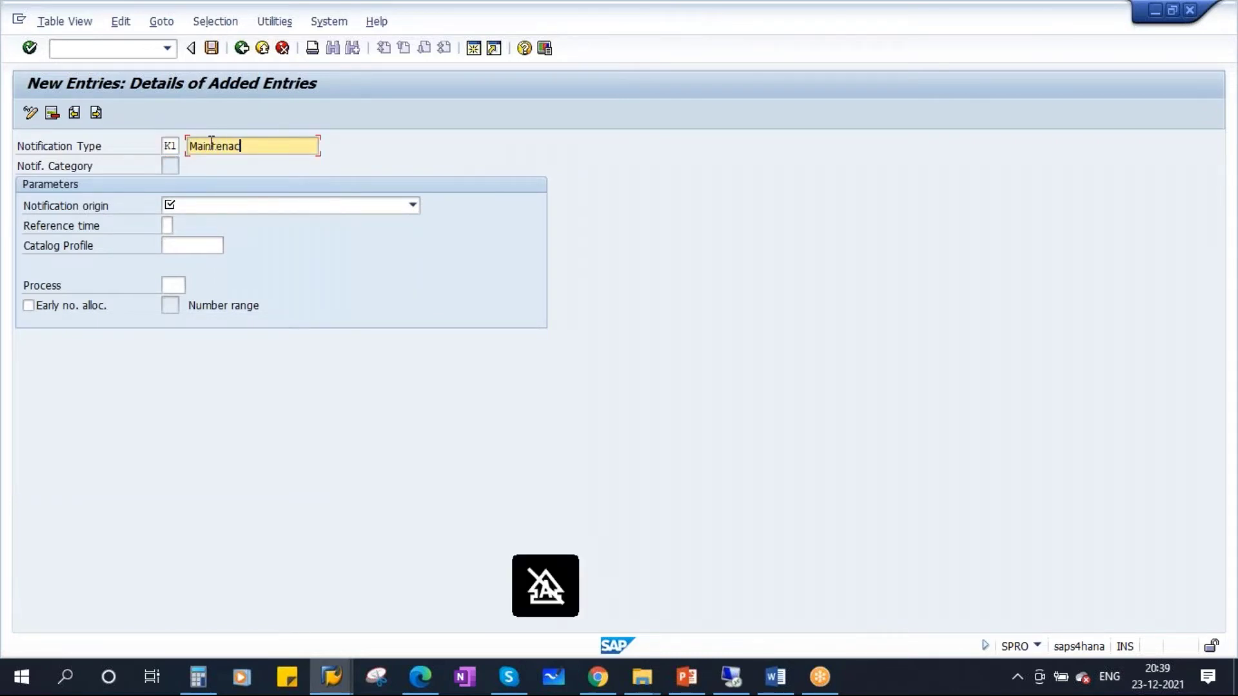
{"action": "key", "text": "BackSpace"}
{"action": "type", "text": "nce Request"}
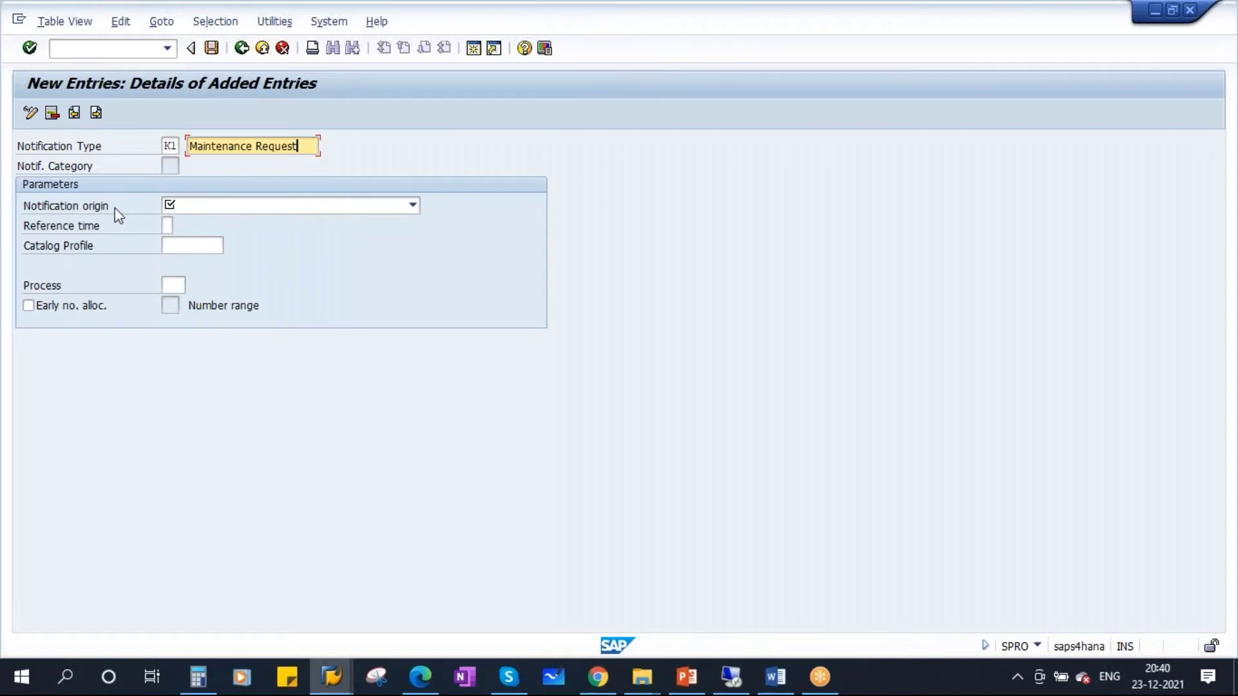
Set the notification origin to 01 General maintenance notification and the reference time to B, Notification receipt
{"action": "left_click", "coordinate": [412, 204]}
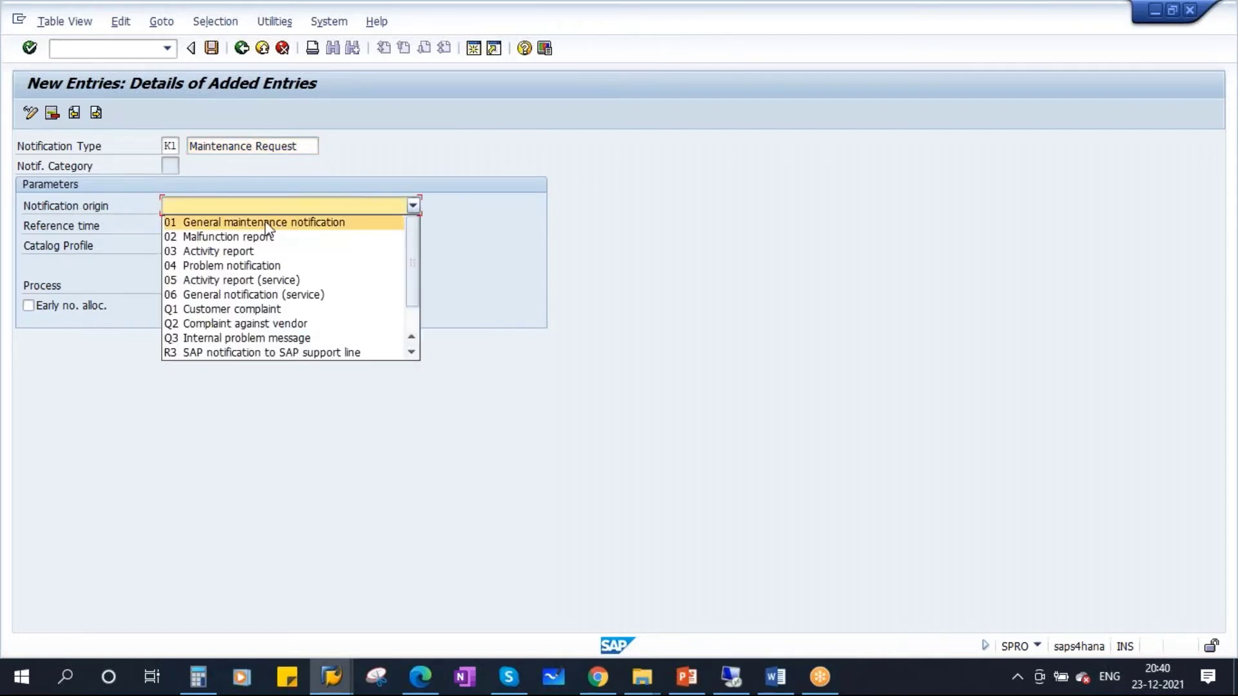
{"action": "left_click", "coordinate": [298, 226]}
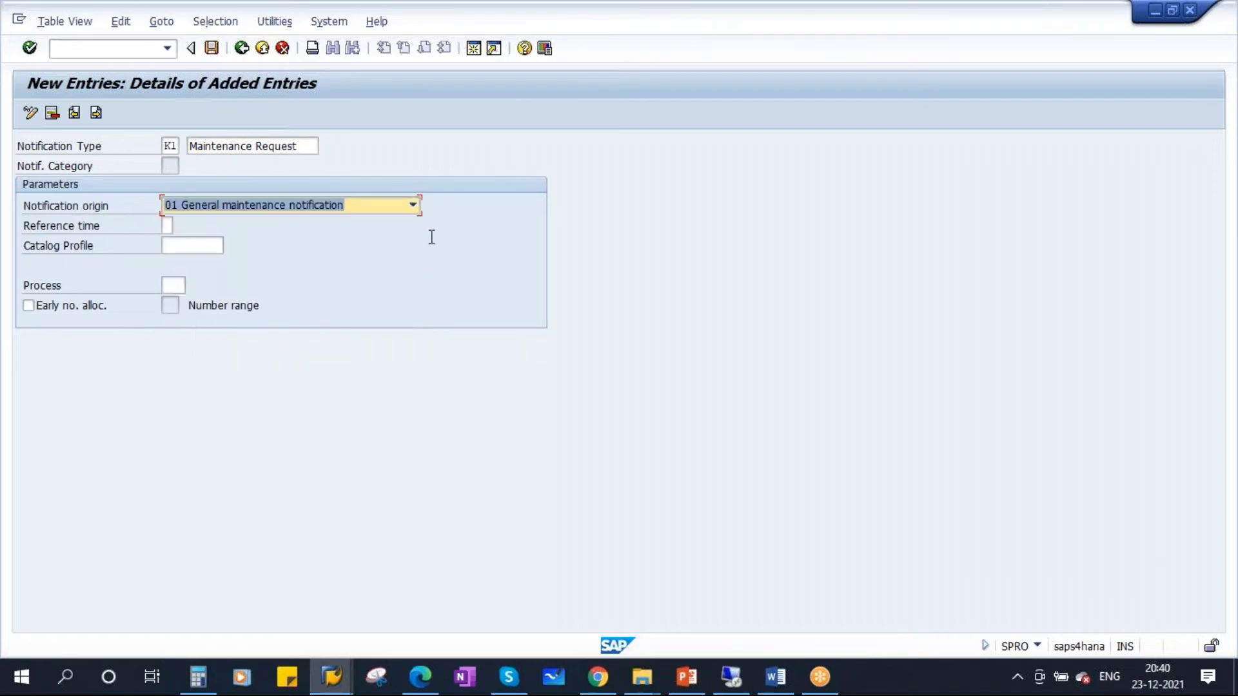
{"action": "left_click", "coordinate": [166, 226]}
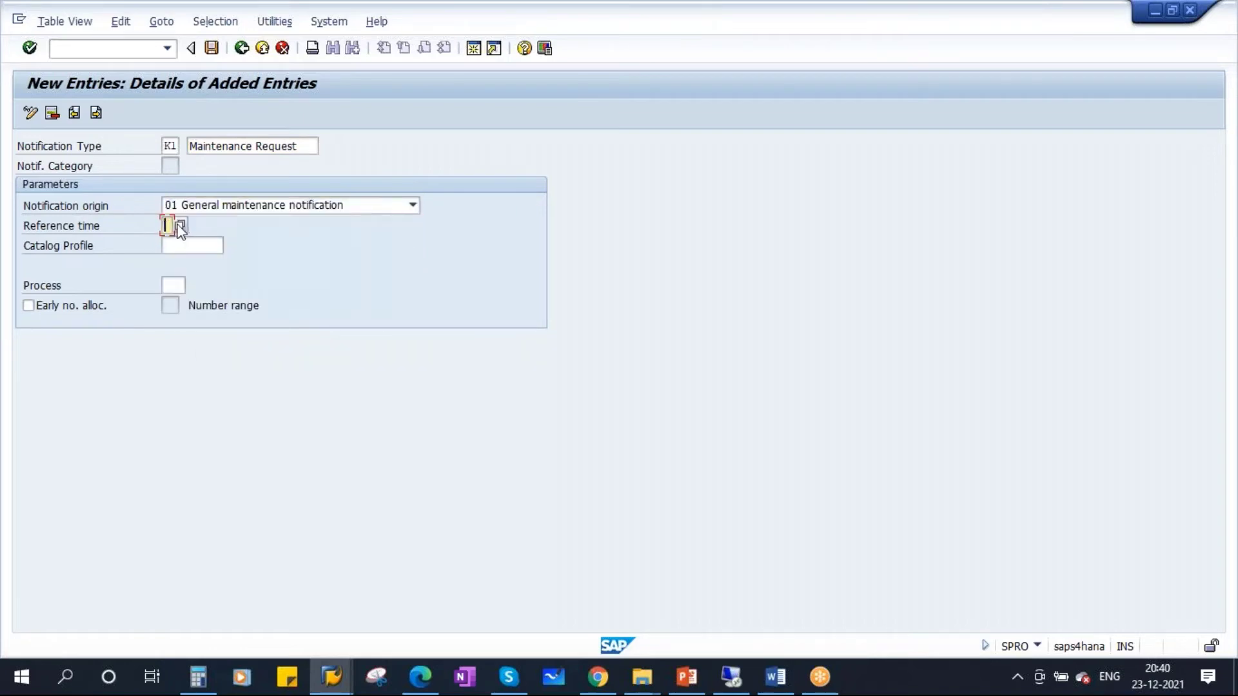
{"action": "left_click", "coordinate": [179, 227]}
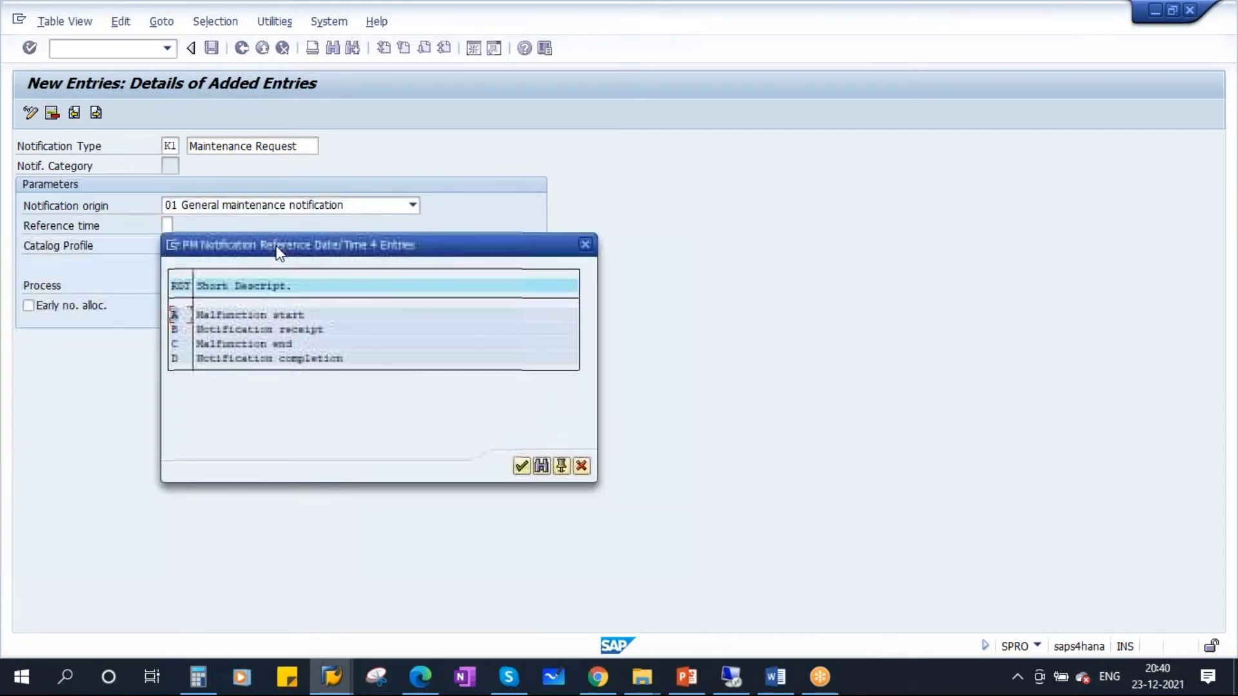
{"action": "double_click", "coordinate": [261, 329]}
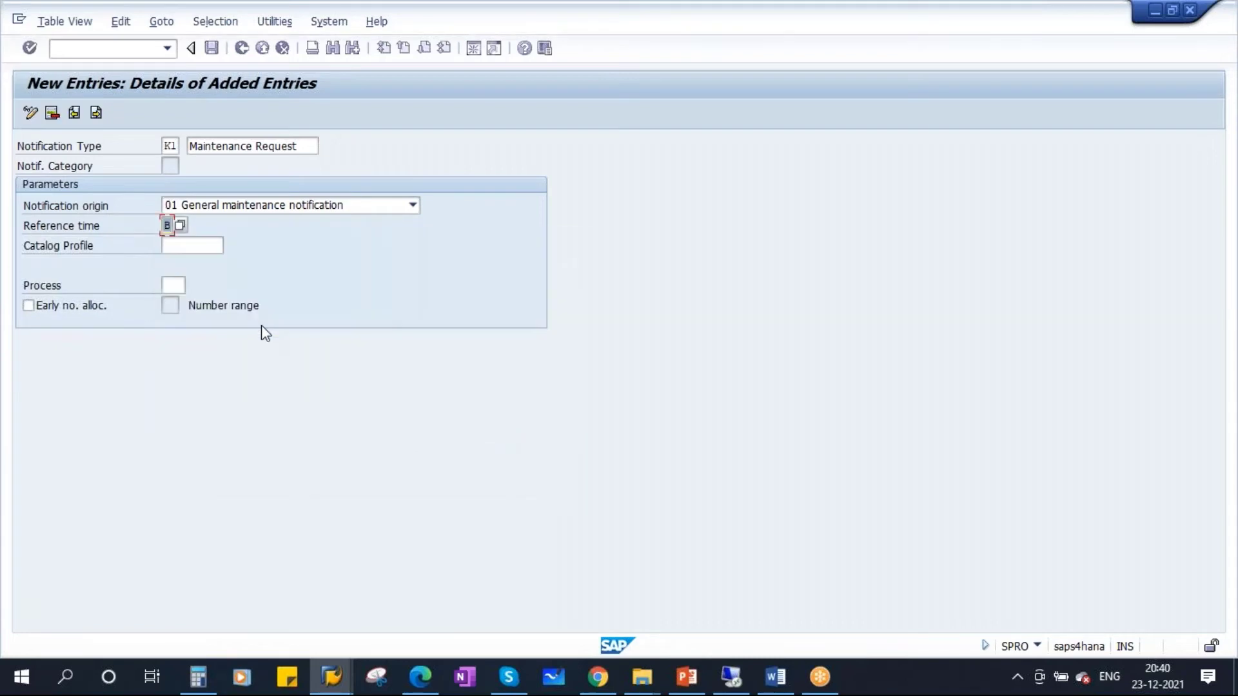
{"action": "left_click", "coordinate": [191, 249]}
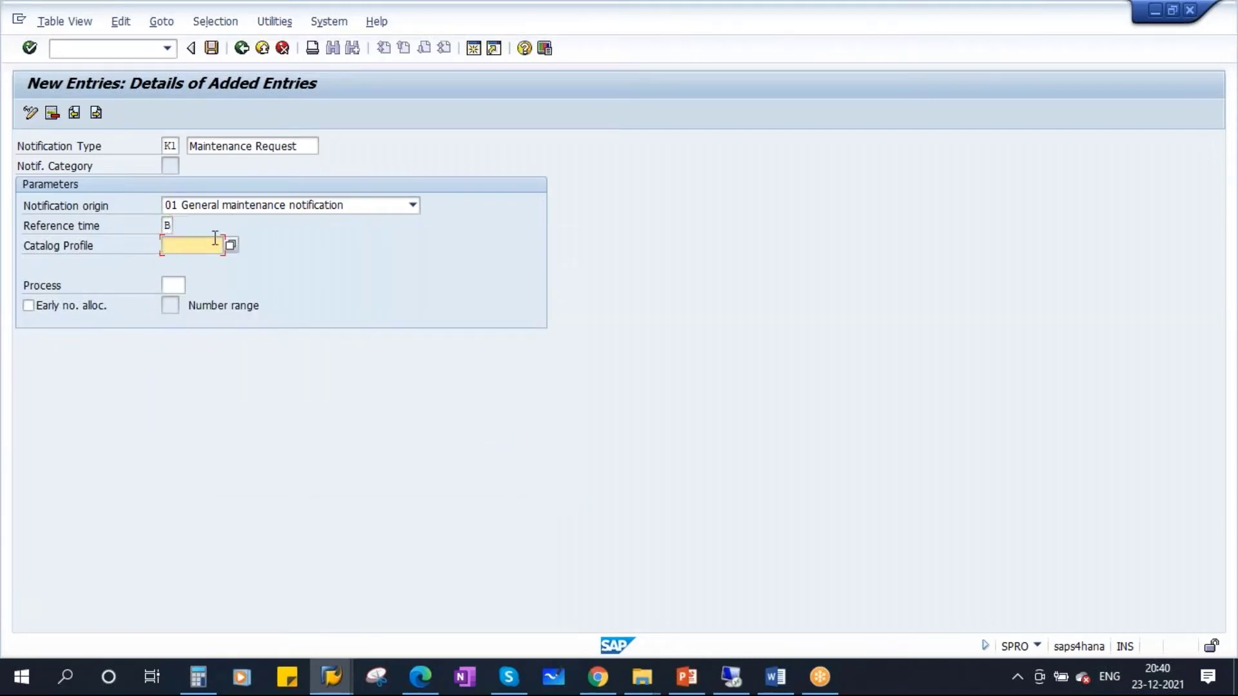
{"action": "left_click", "coordinate": [180, 287]}
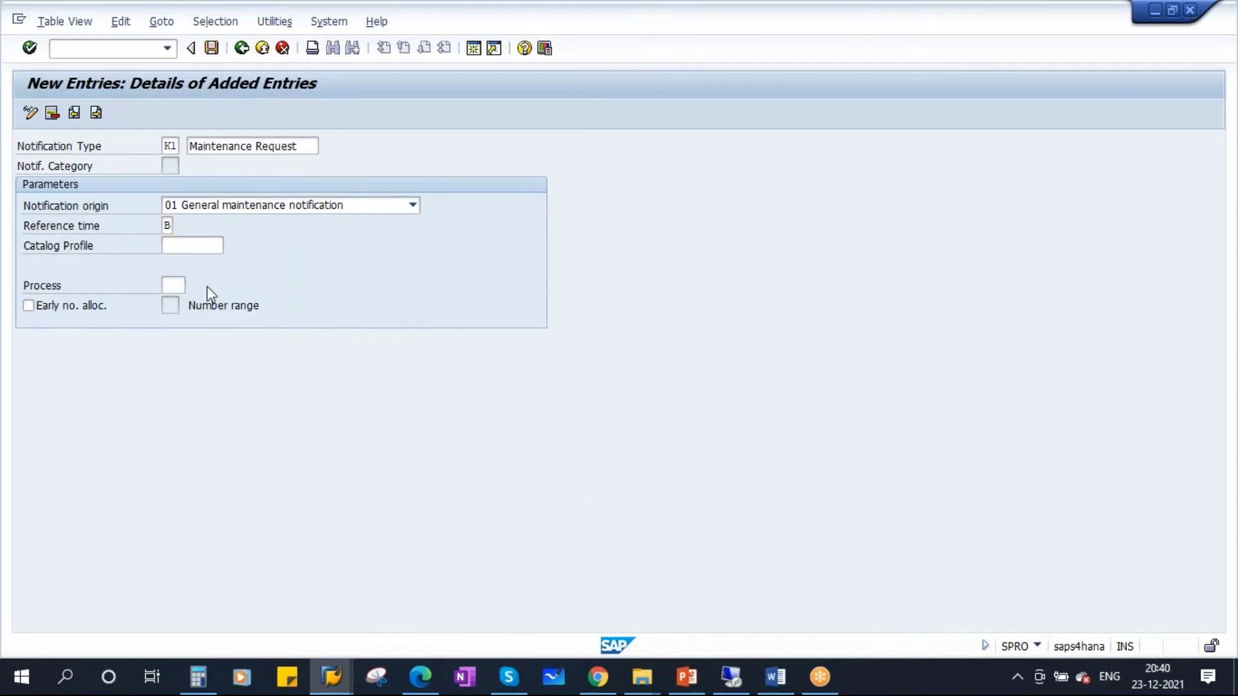
{"action": "key", "text": "F4"}
{"action": "left_click", "coordinate": [412, 333]}
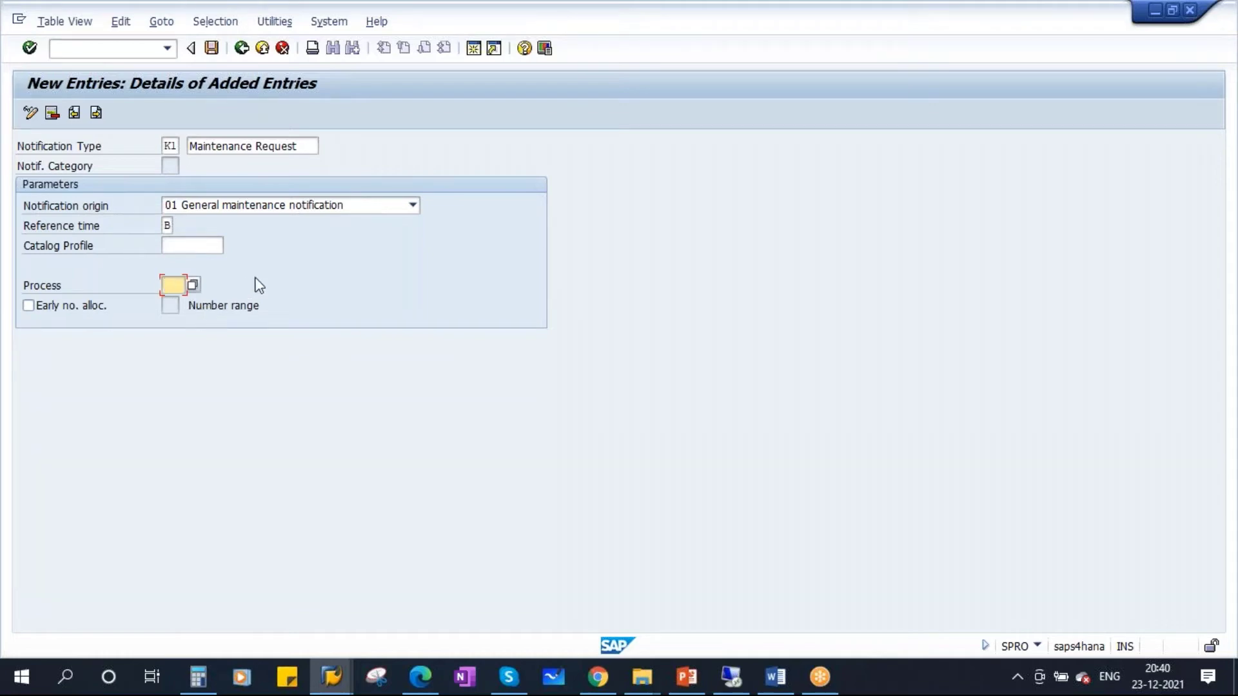
Validate the K1 entry and set its Update Group (stats) to 26, PMIS: General
{"action": "key", "text": "Return"}
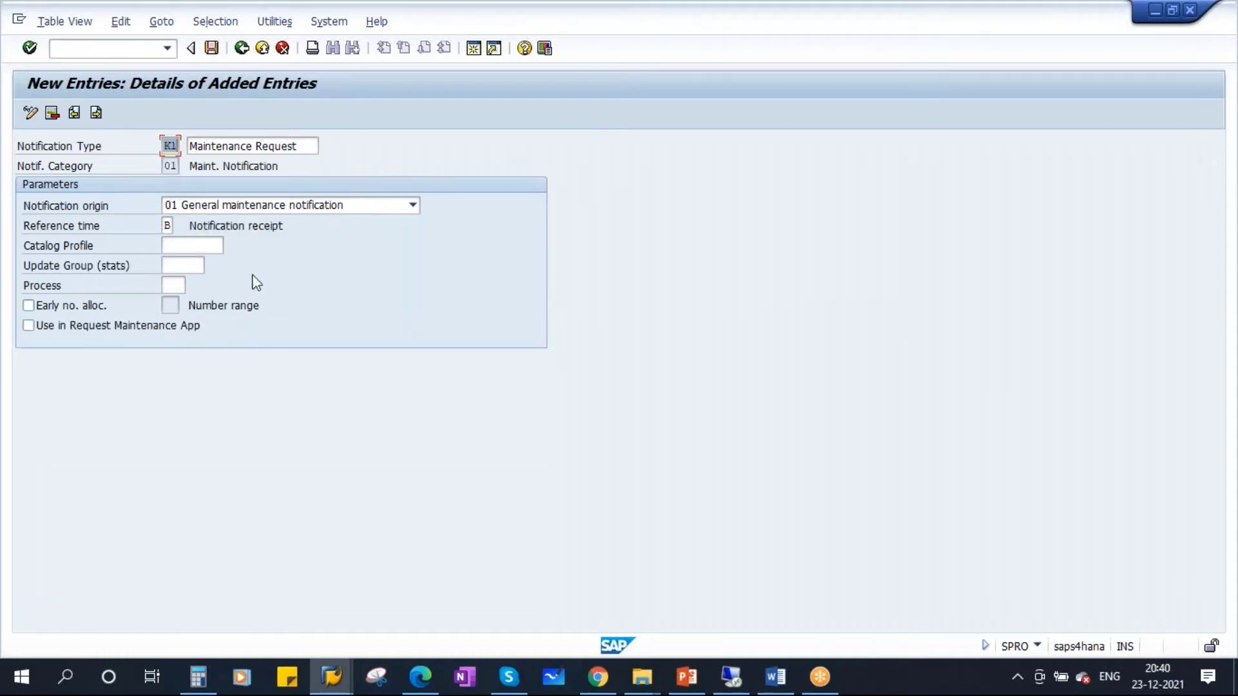
{"action": "left_click", "coordinate": [181, 266]}
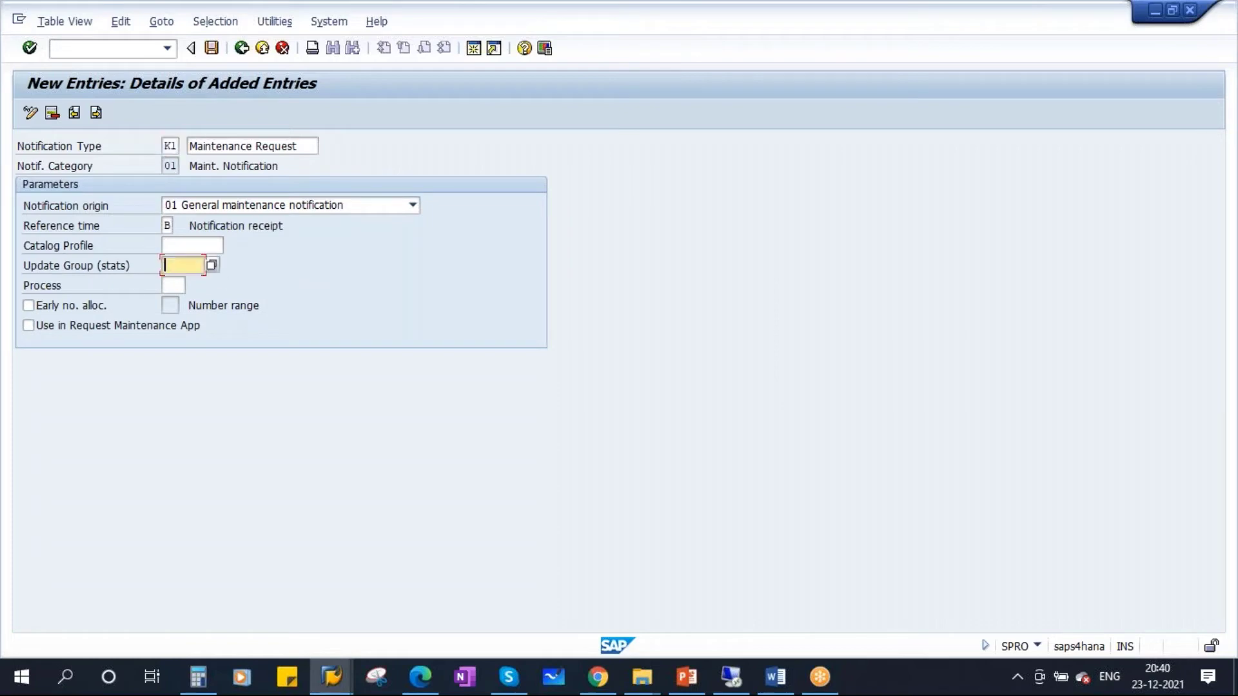
{"action": "left_click", "coordinate": [212, 265]}
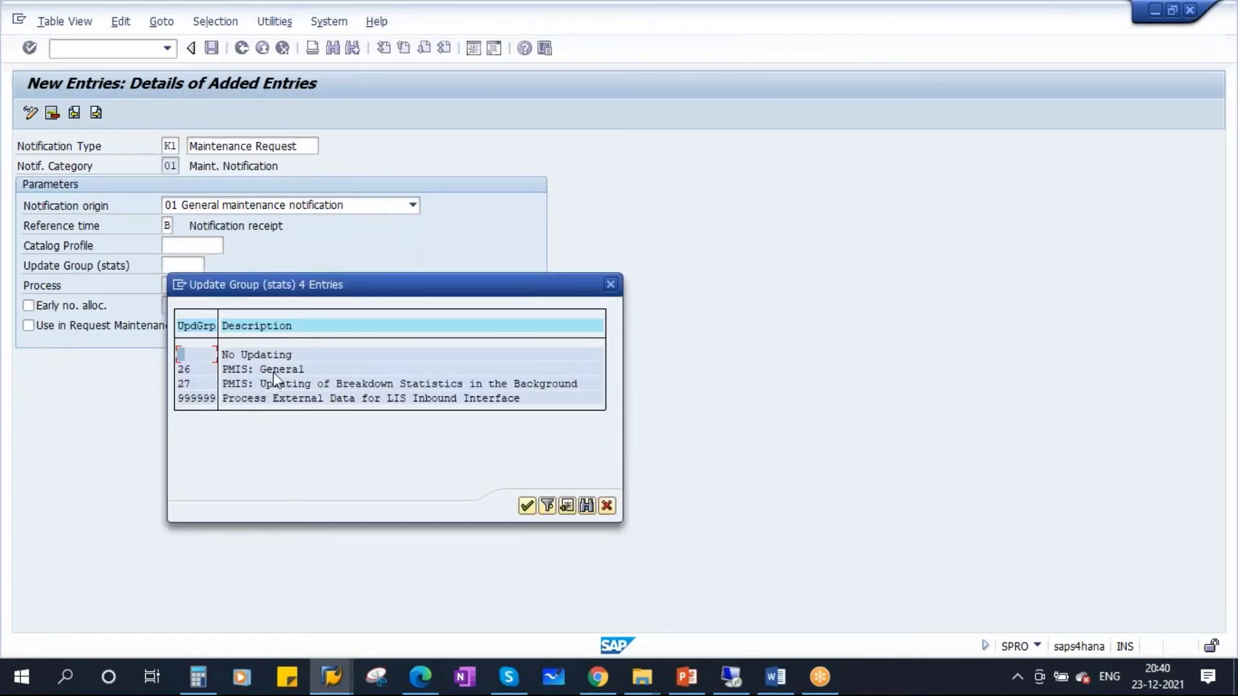
{"action": "double_click", "coordinate": [274, 371]}
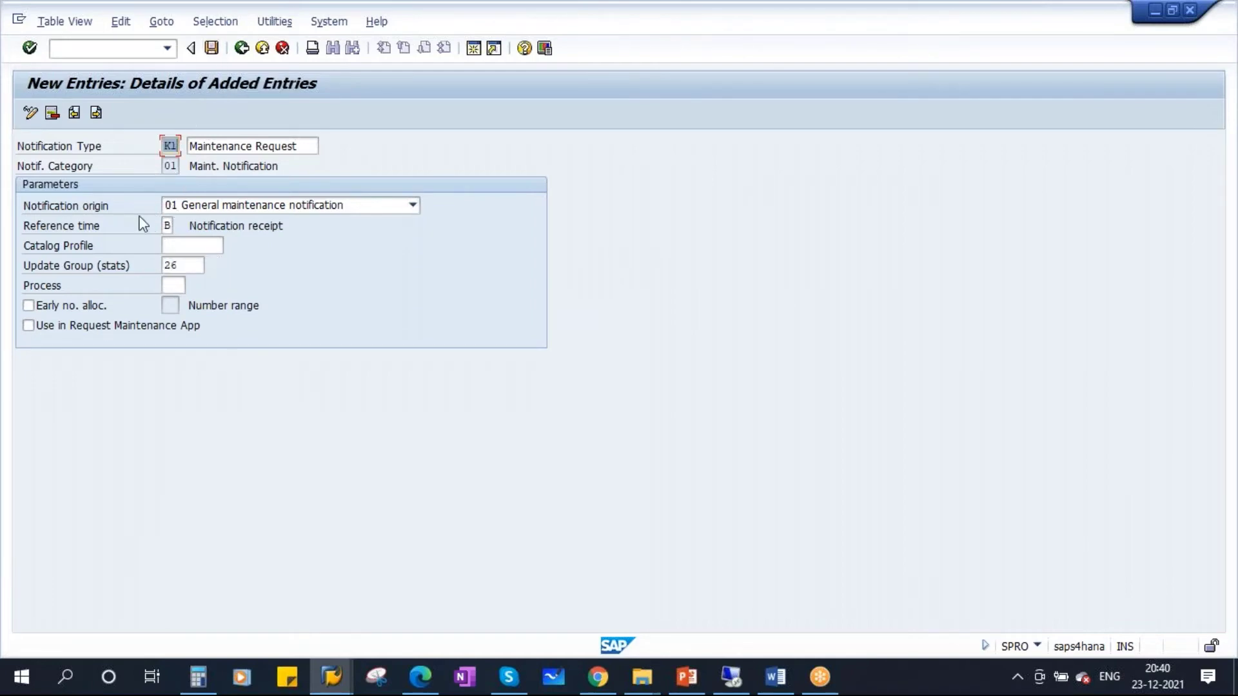
Save the K1 notification type and start a new customizing request with the short description "PM: K1 notification Creation"
{"action": "left_click", "coordinate": [212, 49]}
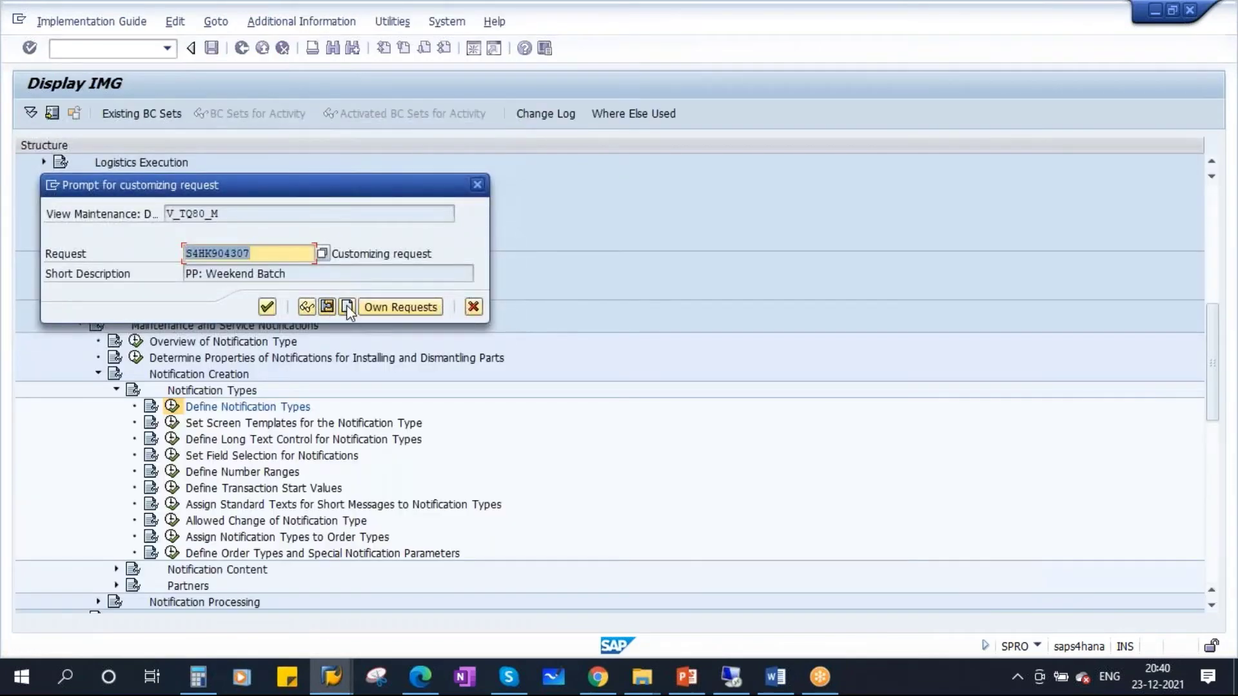
{"action": "left_click", "coordinate": [347, 307]}
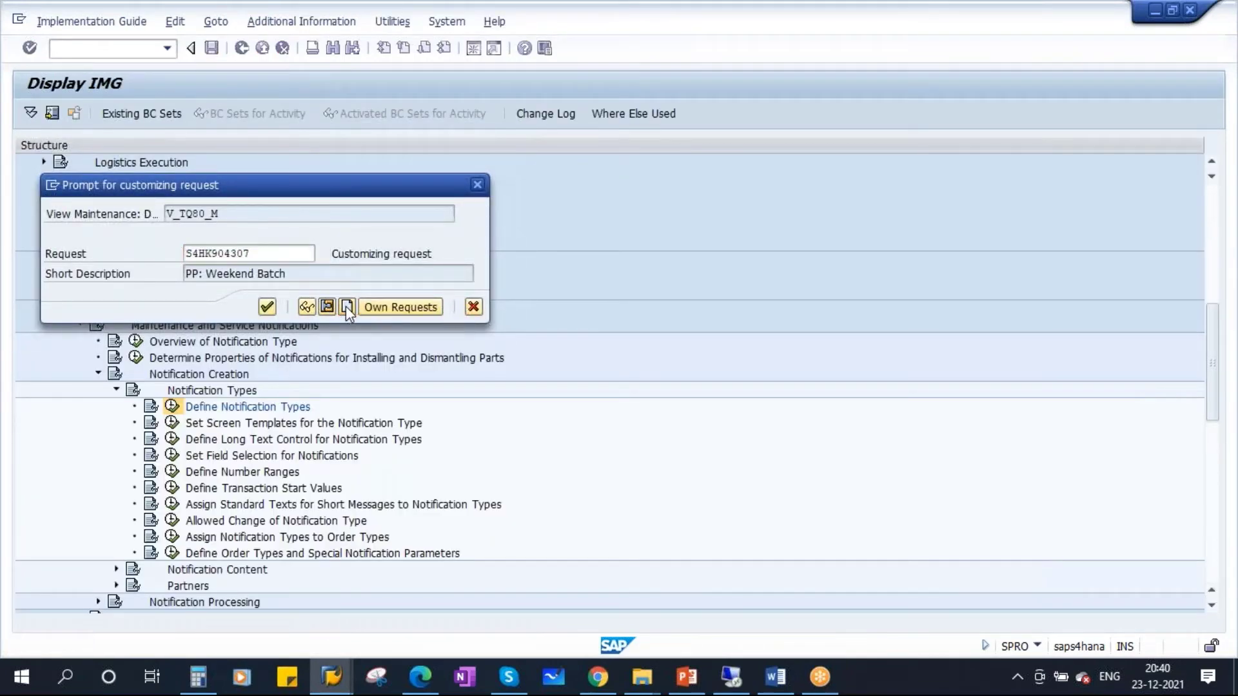
{"action": "type", "text": "PM"}
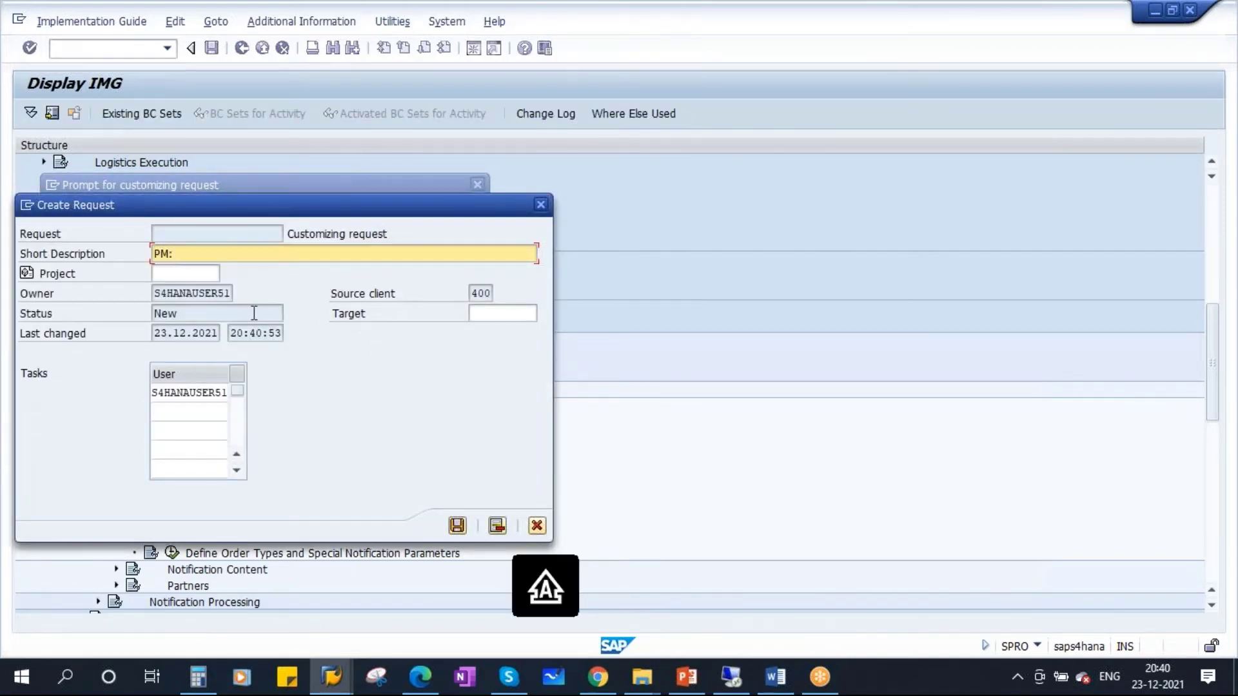
{"action": "type", "text": ": K1 notification "}
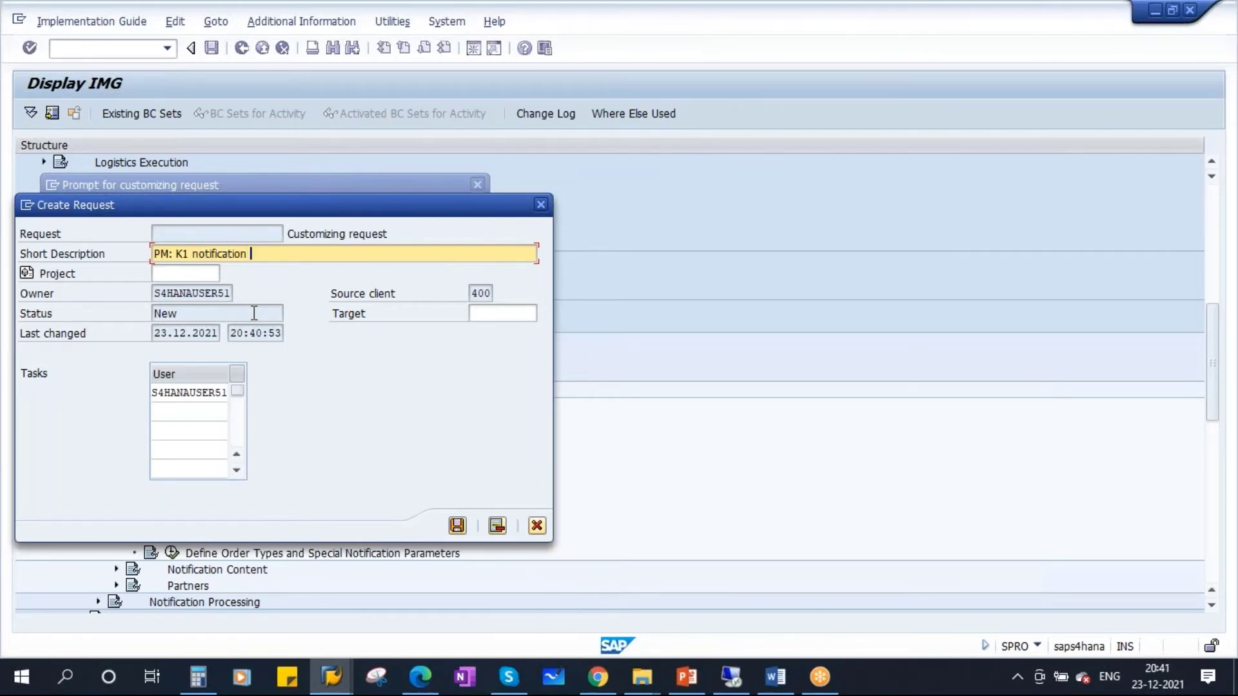
{"action": "type", "text": "Creatio"}
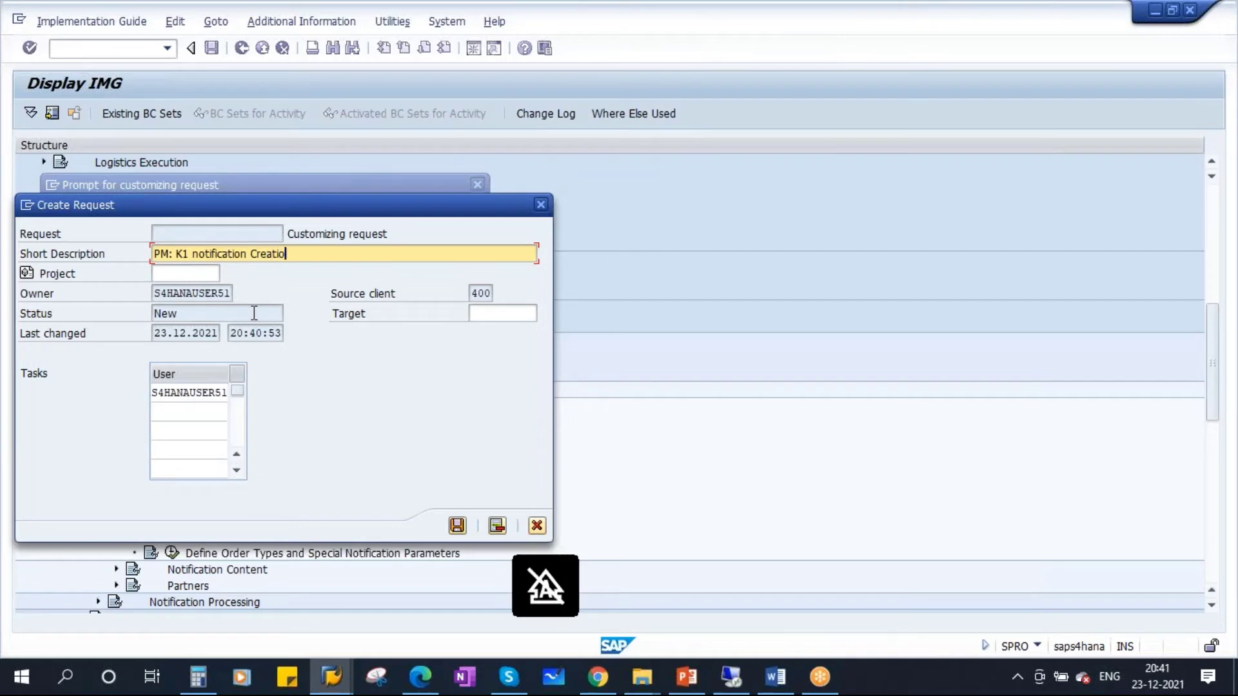
{"action": "type", "text": "n"}
Correct the short description to "PM: K1 Notification Creation", save the new request and record the K1 entry in it
{"action": "key", "text": "Left"}
{"action": "key", "text": "Left"}
{"action": "key", "text": "Left"}
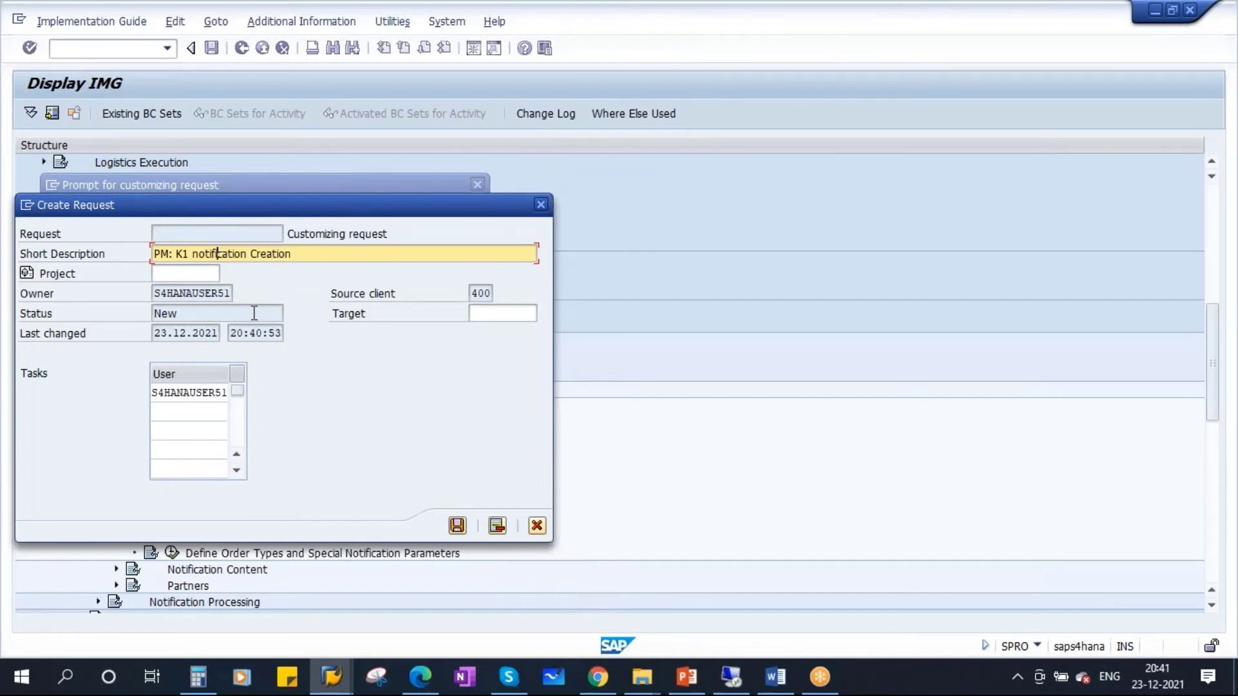
{"action": "key", "text": "Left"}
{"action": "key", "text": "Left"}
{"action": "key", "text": "Left"}
{"action": "key", "text": "Delete"}
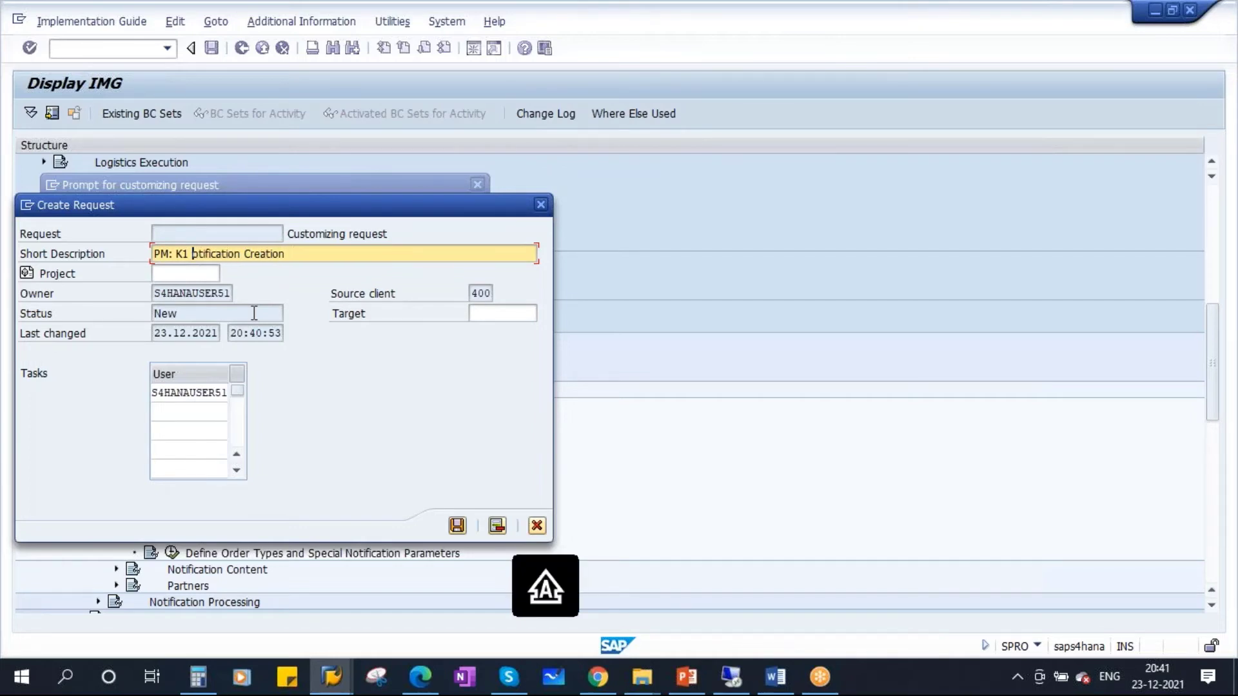
{"action": "type", "text": "N"}
{"action": "left_click_drag", "start_coordinate": [303, 208], "coordinate": [432, 188]}
{"action": "left_click", "coordinate": [585, 507]}
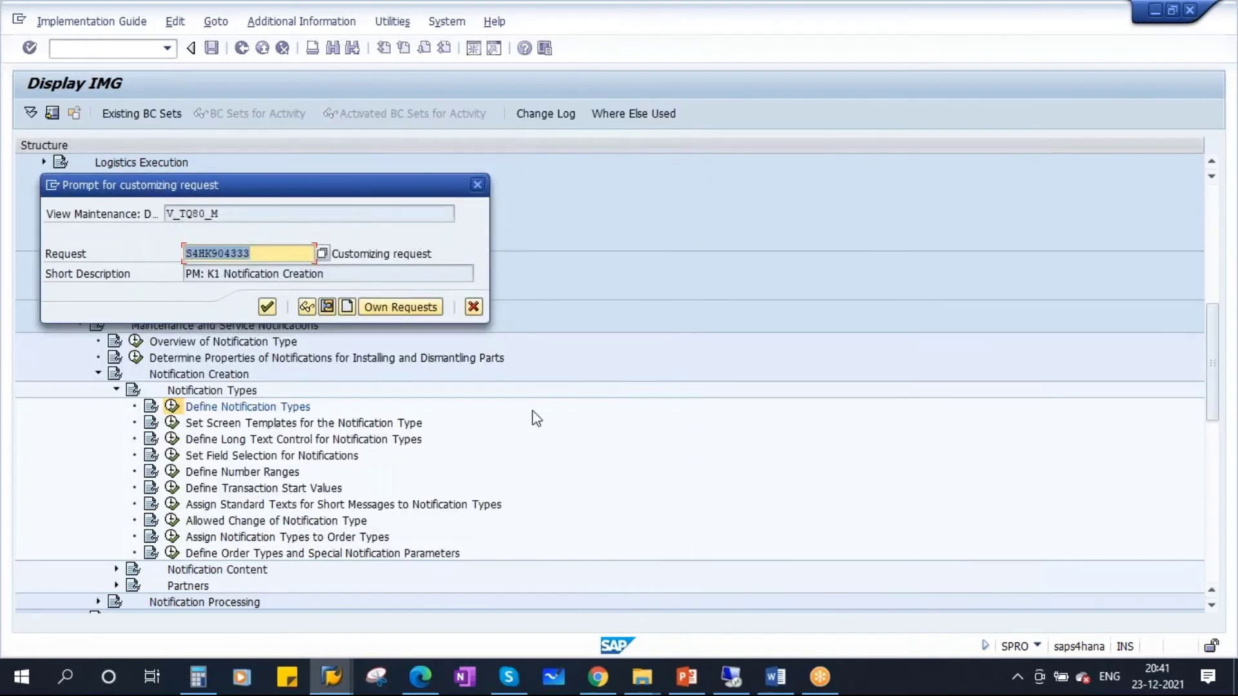
{"action": "left_click", "coordinate": [267, 307]}
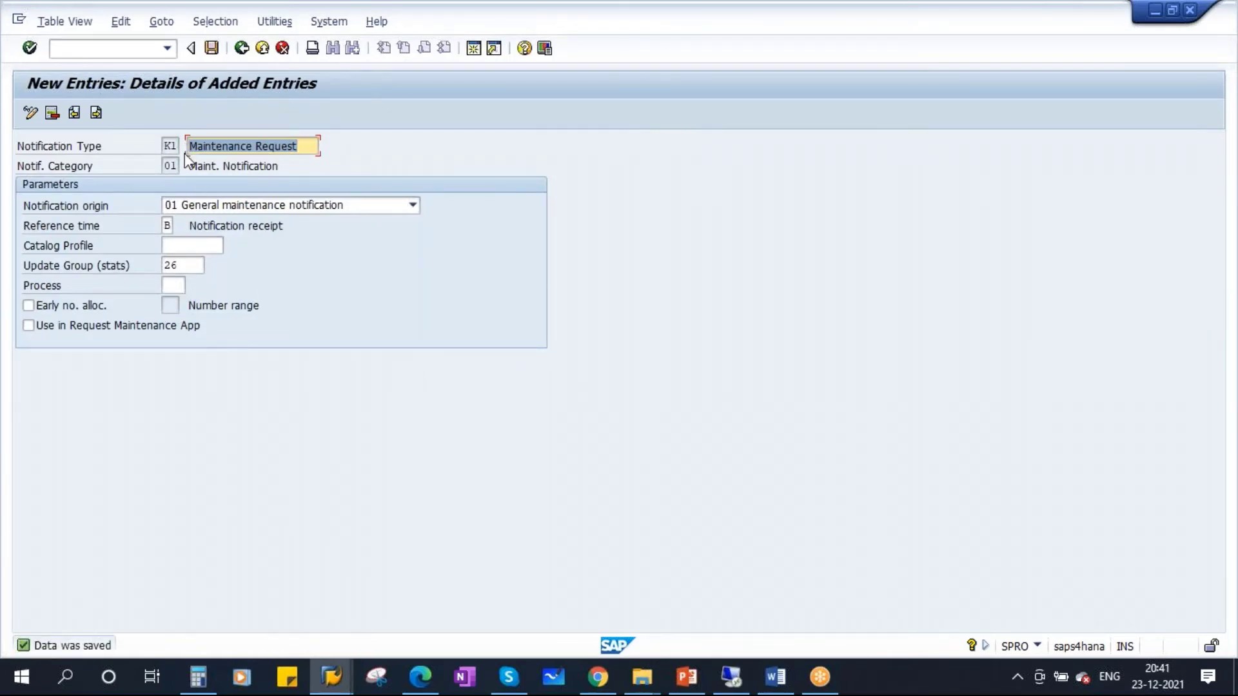
Switch to the Create PM Notification session and try to create a notification of type K1, Maintenance Request
{"action": "left_click", "coordinate": [332, 677]}
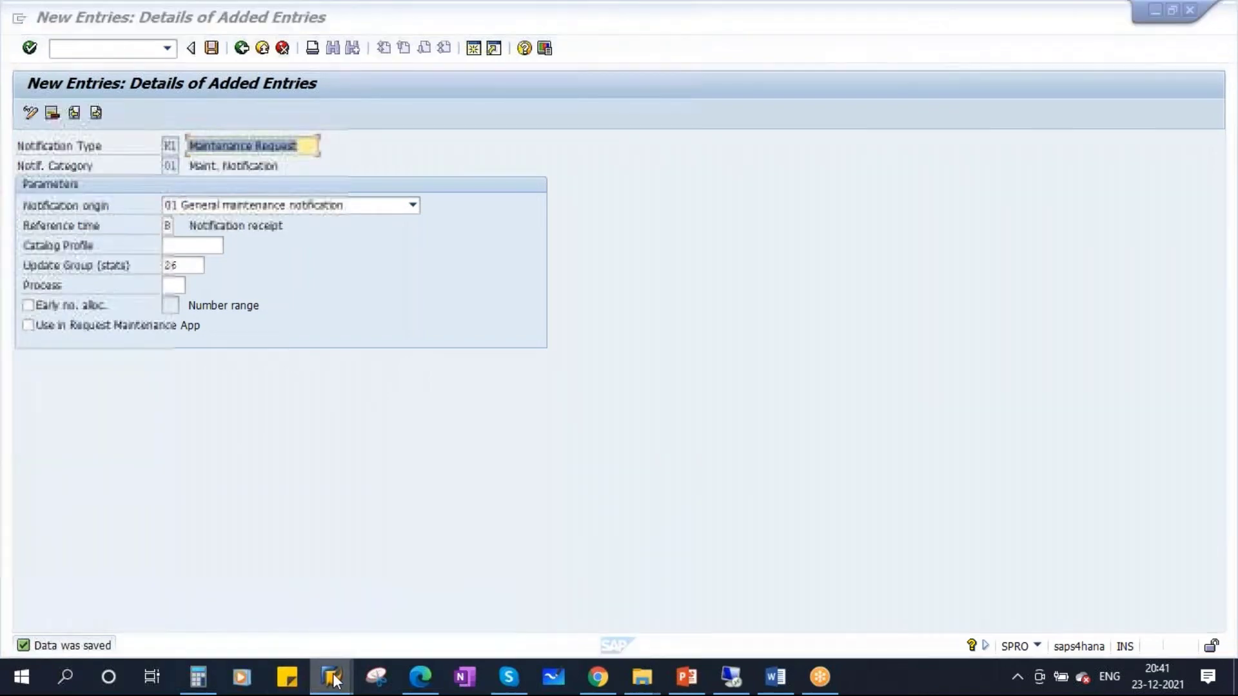
{"action": "left_click", "coordinate": [491, 570]}
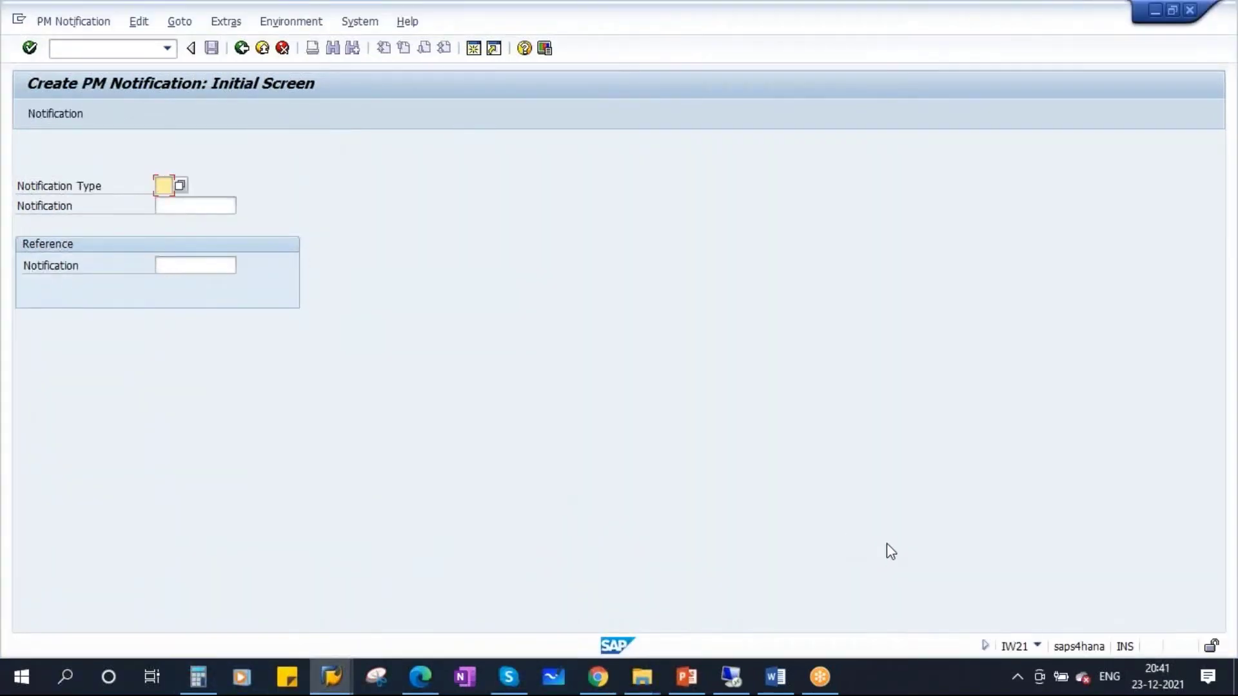
{"action": "left_click", "coordinate": [180, 186]}
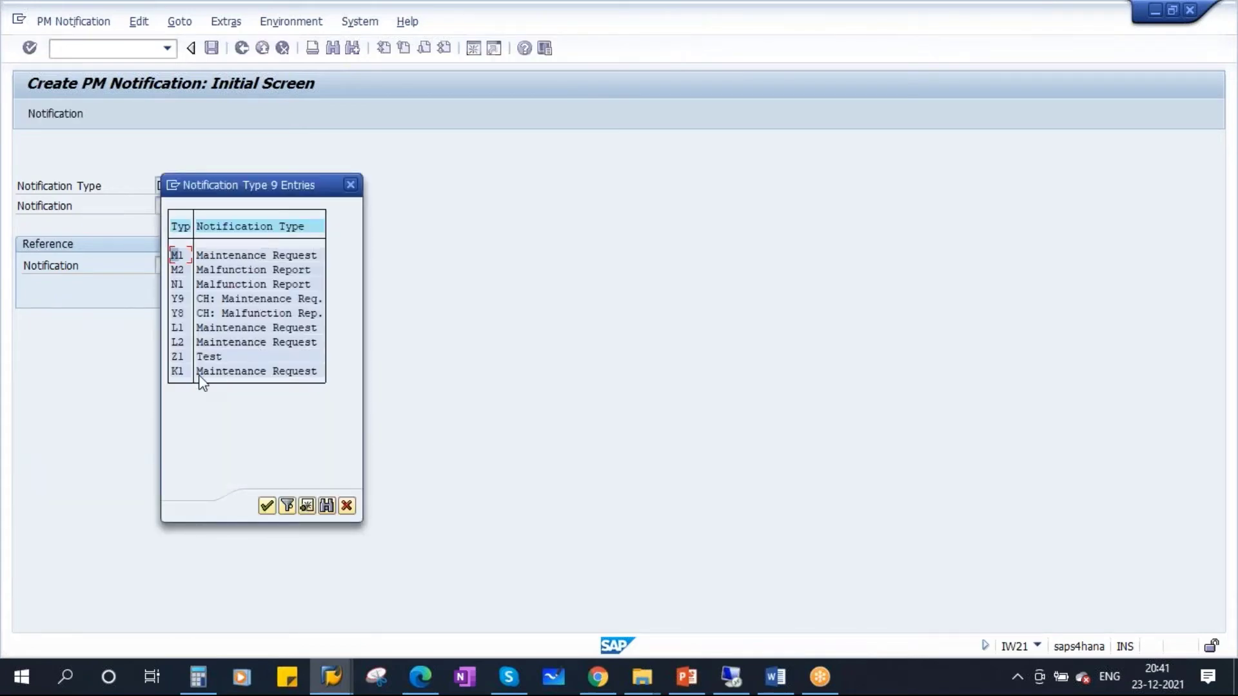
{"action": "left_click", "coordinate": [181, 372]}
{"action": "double_click", "coordinate": [218, 371]}
{"action": "key", "text": "Return"}
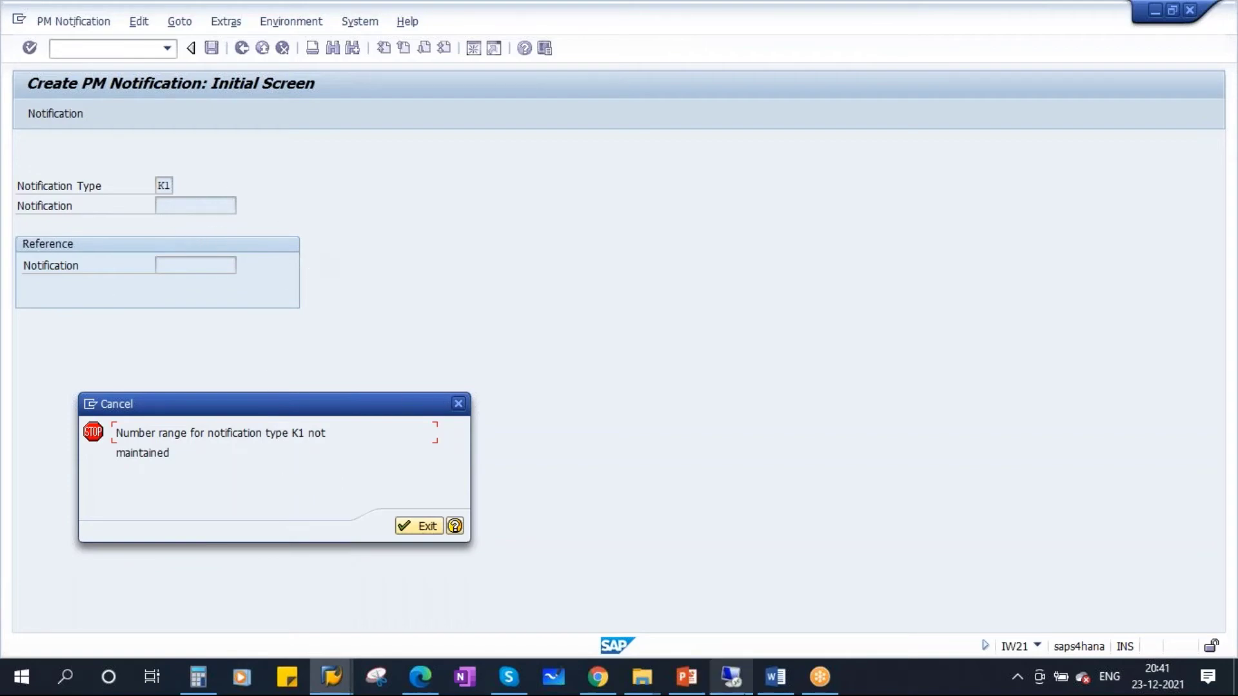
Switch to the PowerPoint presentation and show the "Settings for Notification type" slide full screen
{"action": "left_click", "coordinate": [687, 681]}
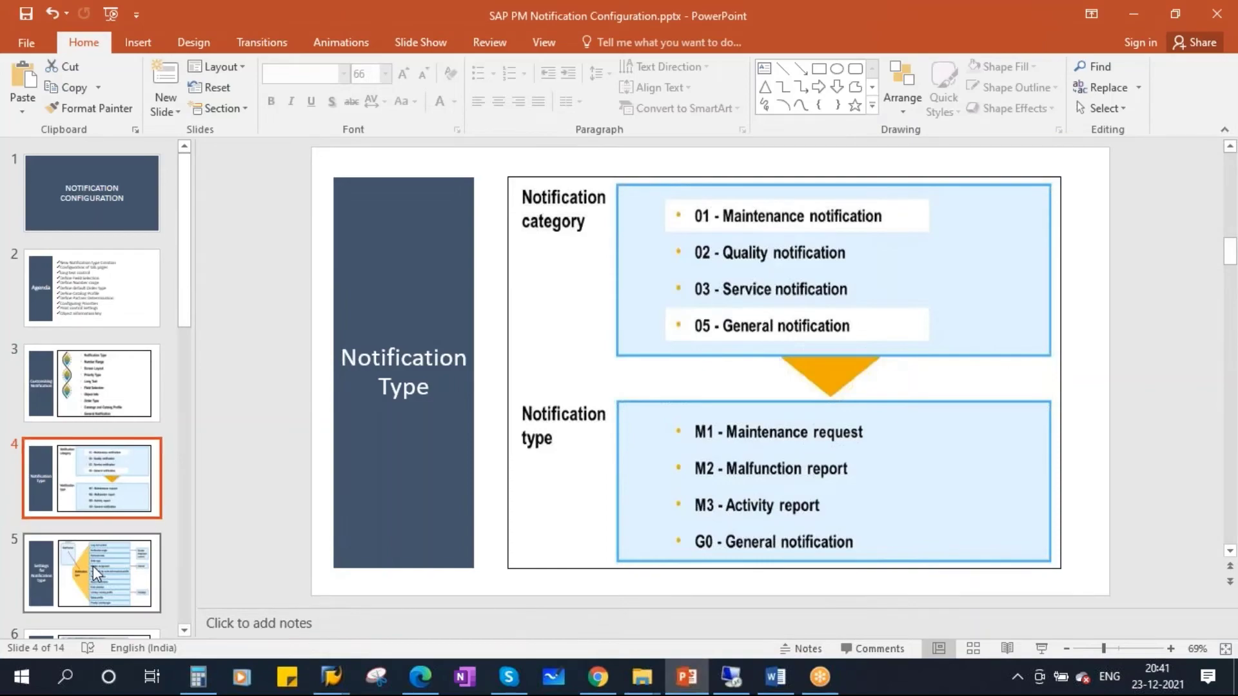
{"action": "left_click", "coordinate": [93, 566]}
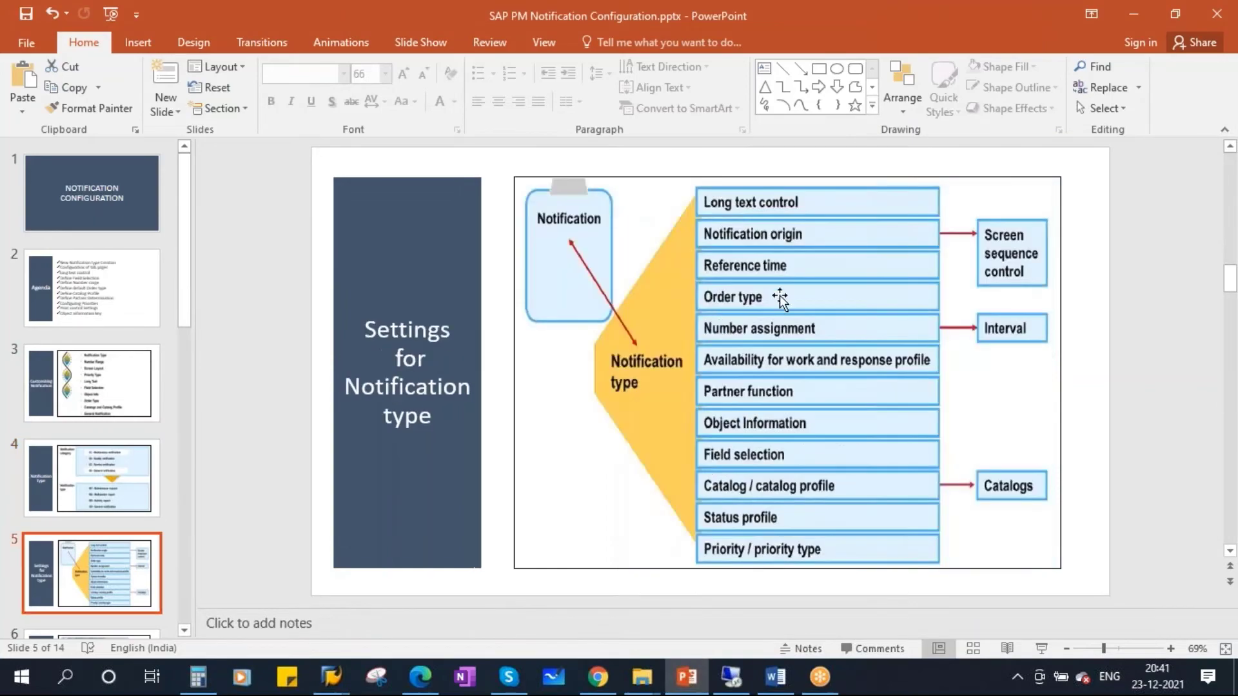
{"action": "left_click", "coordinate": [1043, 649]}
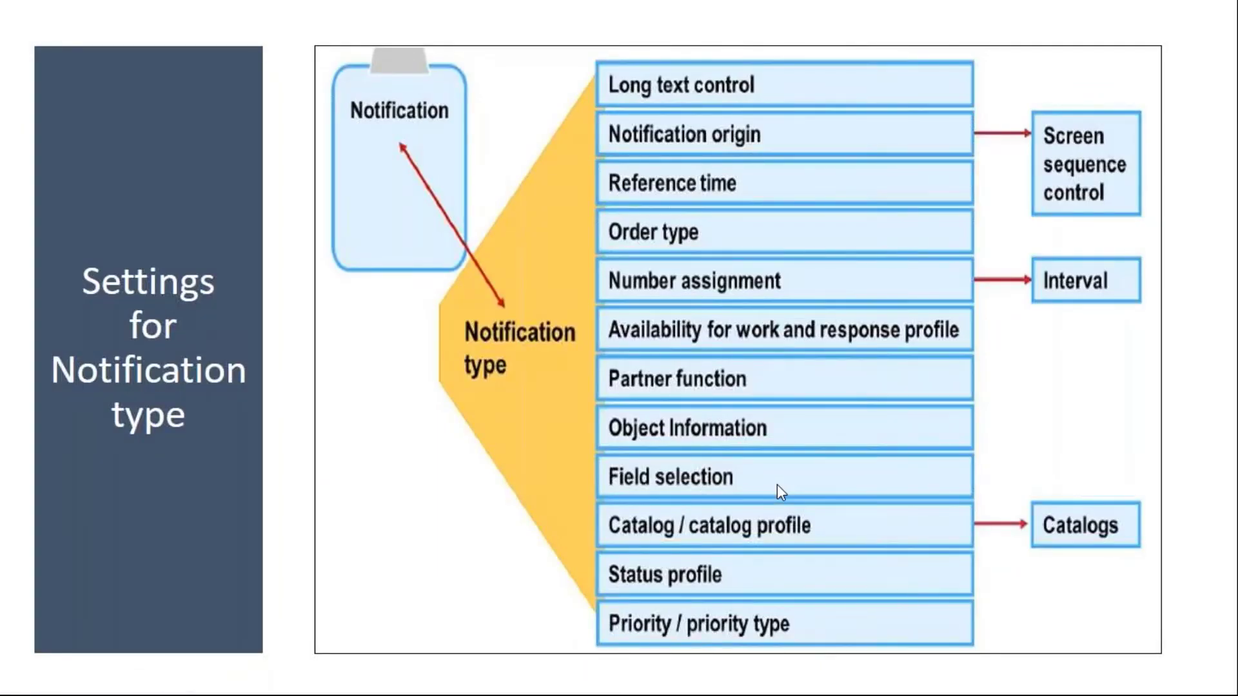
Annotate the slide by circling Notification and Notification type and marking the list of settings, and erase all the ink
{"action": "mouse_move", "coordinate": [450, 299]}
{"action": "left_mouse_down"}
{"action": "mouse_move", "coordinate": [432, 329]}
{"action": "mouse_move", "coordinate": [603, 319]}
{"action": "mouse_move", "coordinate": [426, 299]}
{"action": "left_mouse_up"}
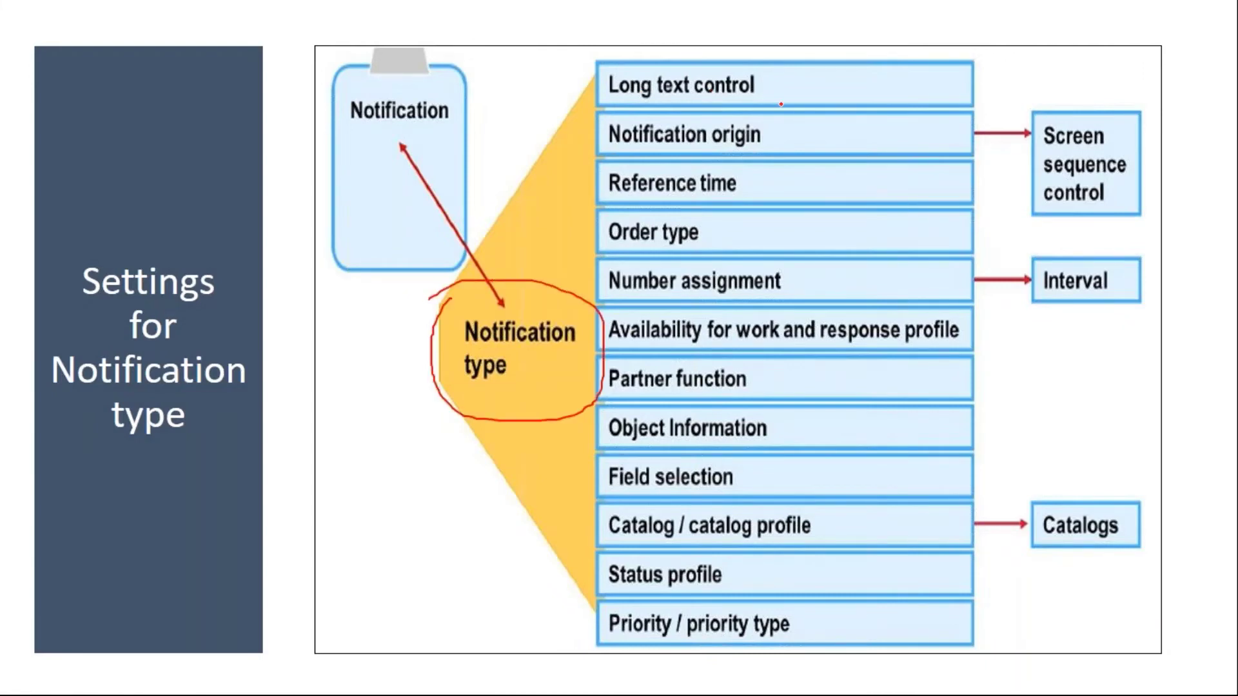
{"action": "mouse_move", "coordinate": [776, 86]}
{"action": "left_mouse_down"}
{"action": "mouse_move", "coordinate": [845, 178]}
{"action": "mouse_move", "coordinate": [832, 584]}
{"action": "mouse_move", "coordinate": [753, 651]}
{"action": "left_mouse_up"}
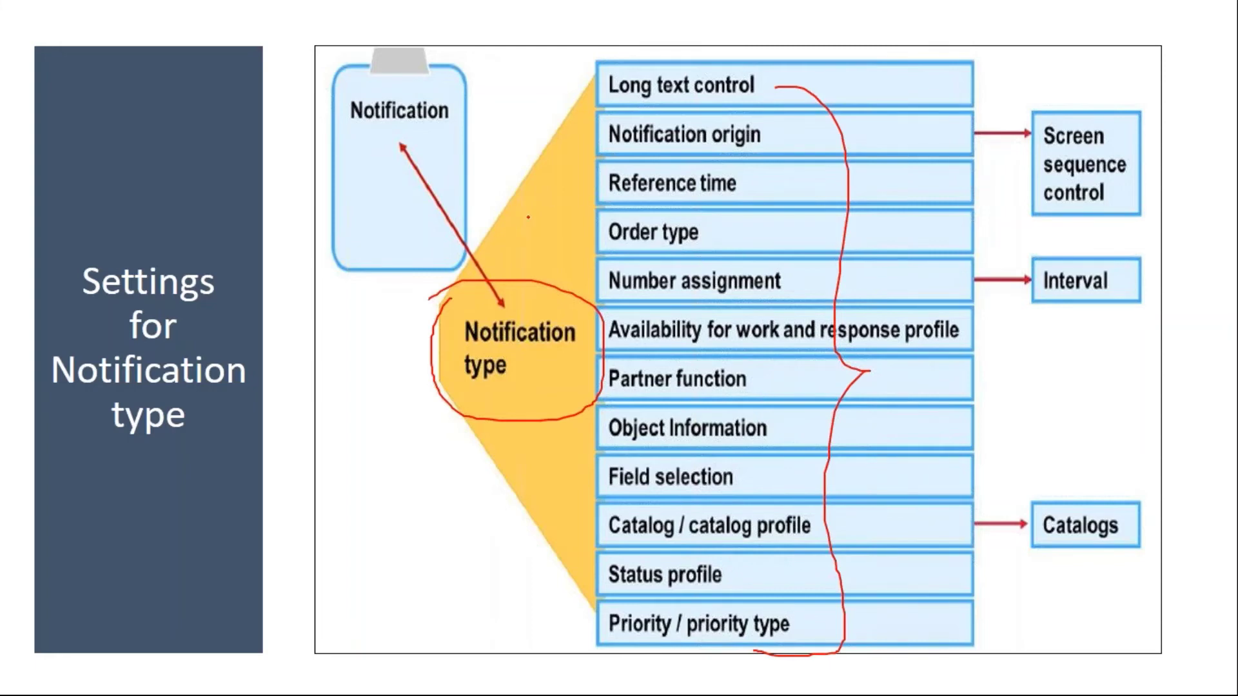
{"action": "mouse_move", "coordinate": [490, 290]}
{"action": "left_mouse_down"}
{"action": "mouse_move", "coordinate": [451, 410]}
{"action": "mouse_move", "coordinate": [523, 283]}
{"action": "left_mouse_up"}
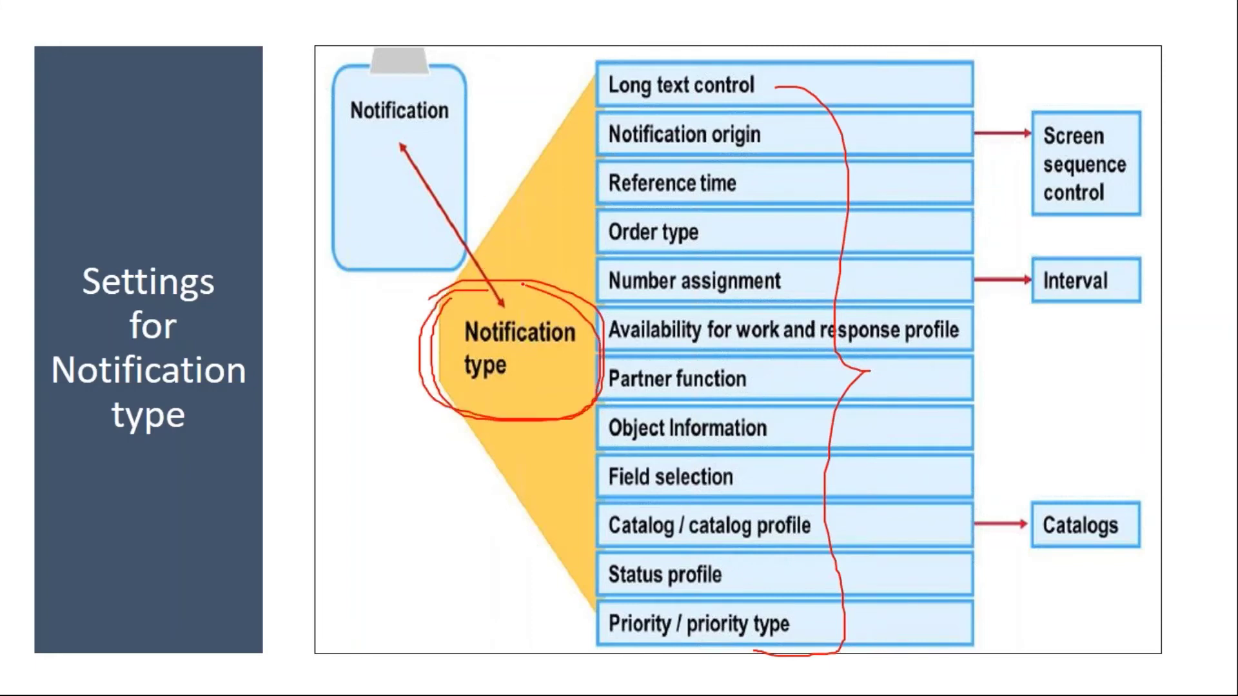
{"action": "mouse_move", "coordinate": [342, 76]}
{"action": "left_mouse_down"}
{"action": "mouse_move", "coordinate": [325, 118]}
{"action": "mouse_move", "coordinate": [480, 274]}
{"action": "mouse_move", "coordinate": [330, 67]}
{"action": "left_mouse_up"}
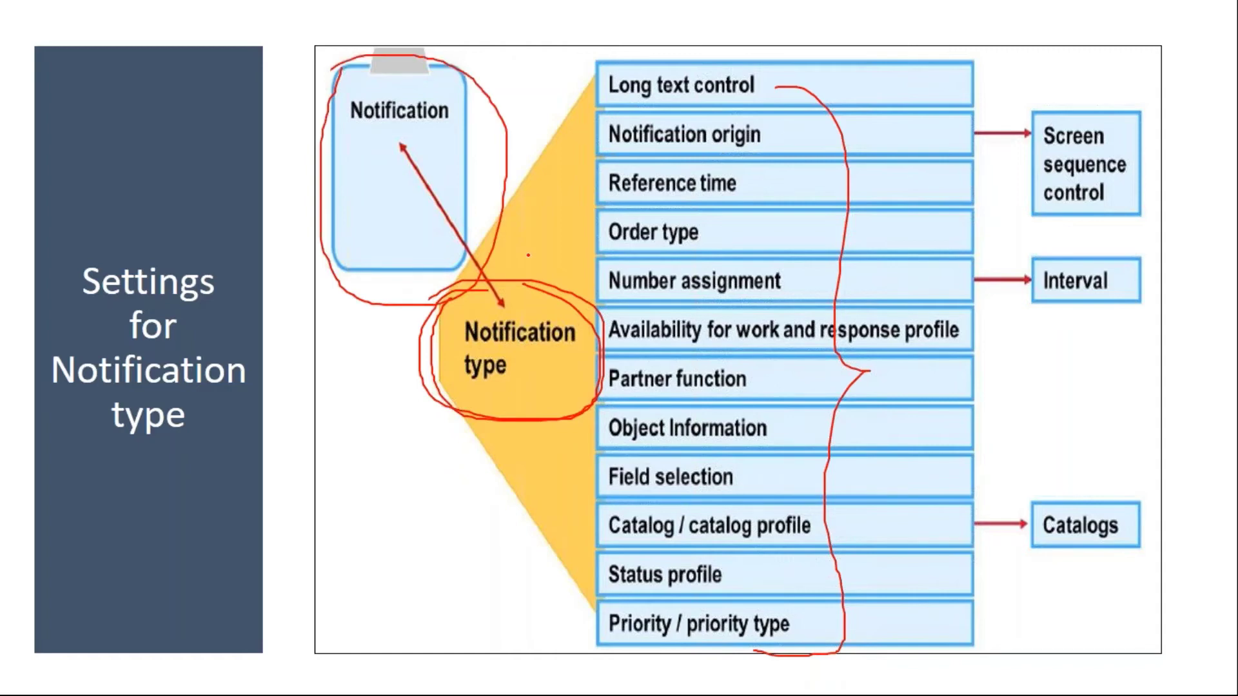
{"action": "left_click_drag", "start_coordinate": [620, 102], "coordinate": [735, 101]}
{"action": "left_click_drag", "start_coordinate": [615, 147], "coordinate": [740, 152]}
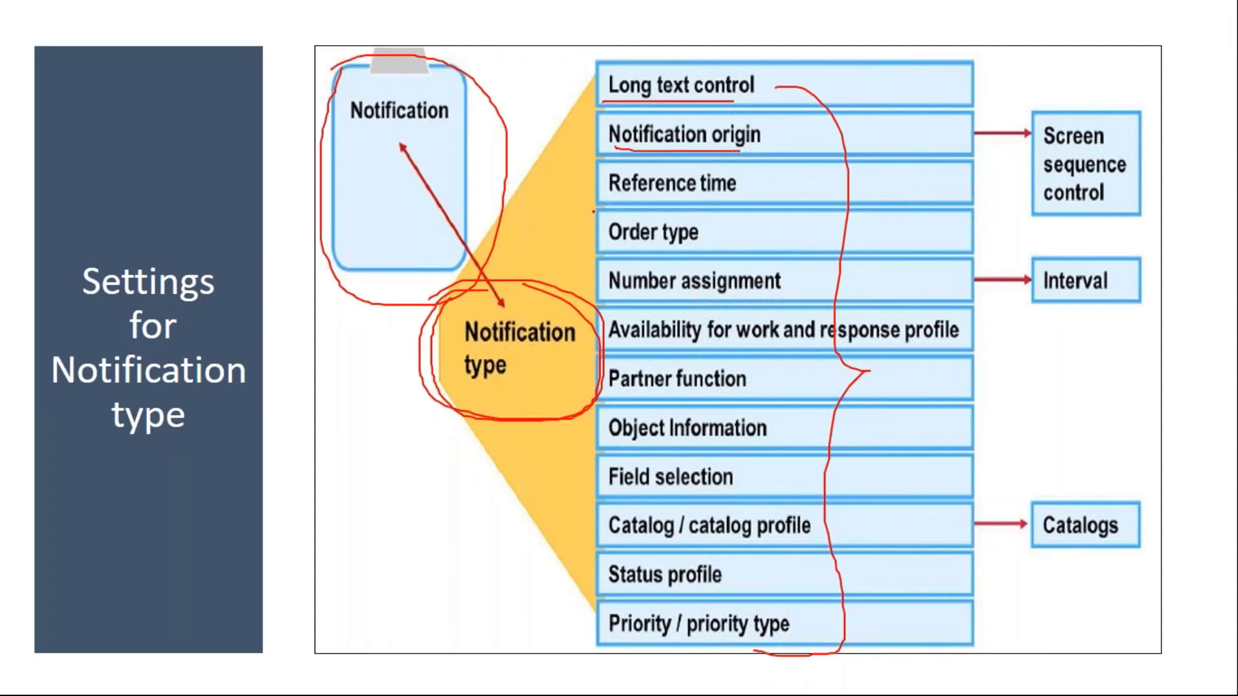
{"action": "left_click_drag", "start_coordinate": [593, 210], "coordinate": [706, 211]}
{"action": "left_click_drag", "start_coordinate": [609, 261], "coordinate": [719, 261]}
{"action": "left_click_drag", "start_coordinate": [616, 303], "coordinate": [737, 302]}
{"action": "left_click_drag", "start_coordinate": [608, 496], "coordinate": [725, 498]}
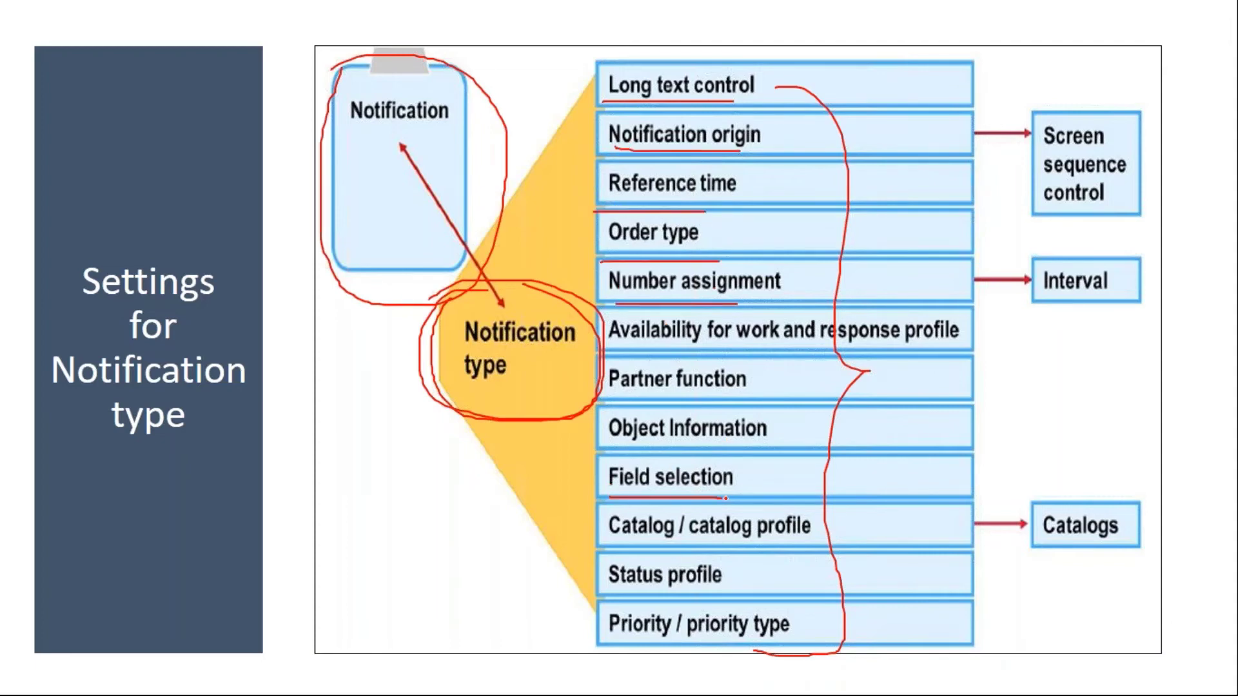
{"action": "mouse_move", "coordinate": [791, 102]}
{"action": "left_mouse_down"}
{"action": "mouse_move", "coordinate": [838, 354]}
{"action": "mouse_move", "coordinate": [813, 646]}
{"action": "mouse_move", "coordinate": [781, 653]}
{"action": "left_mouse_up"}
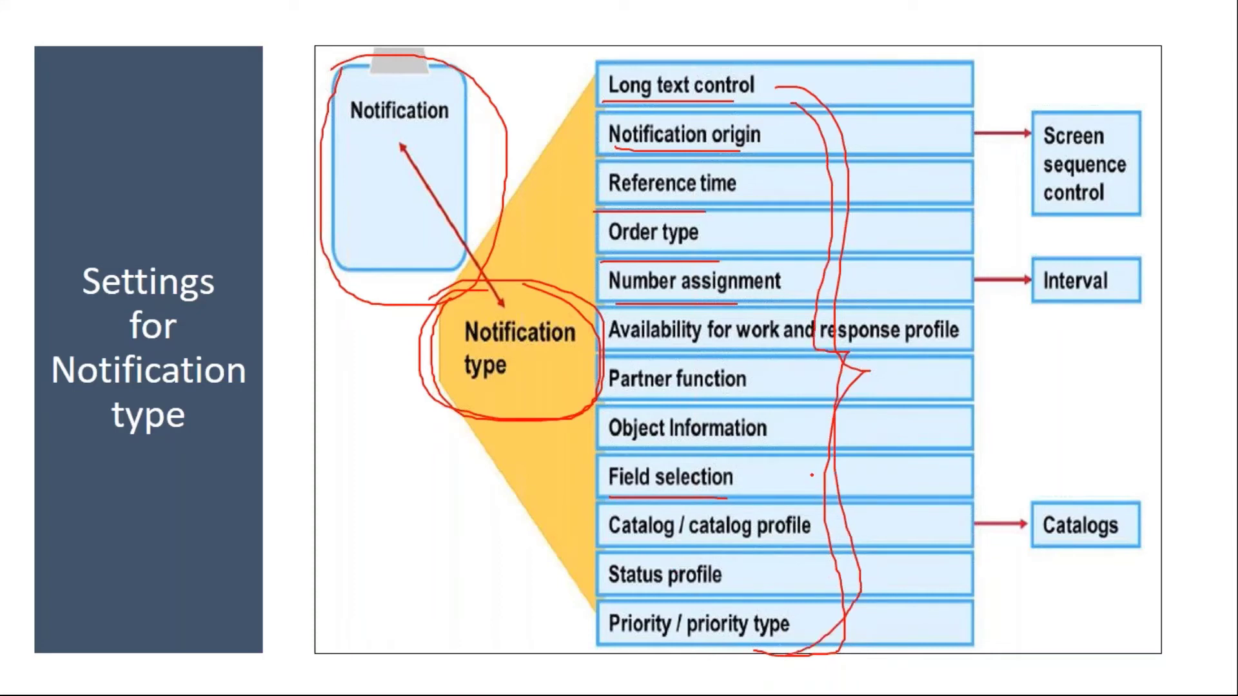
{"action": "key", "text": "e"}
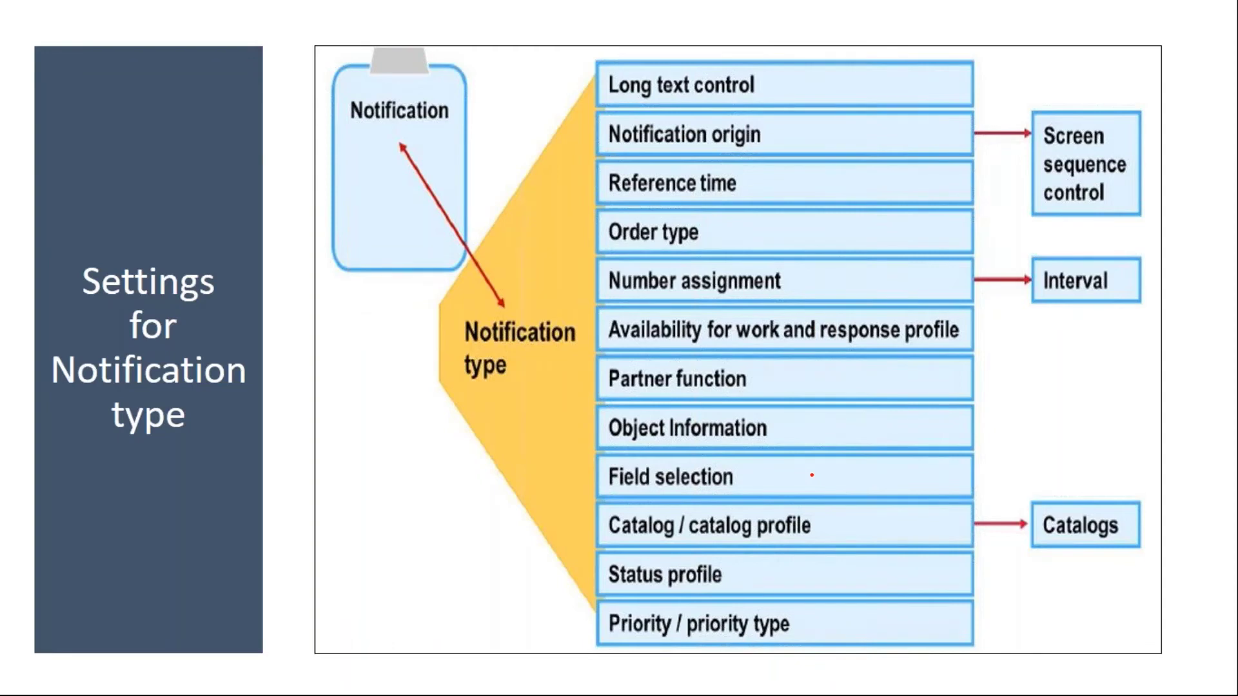
Advance to the "Configuration of Screen Layout" slide, tick the notification tabs, circle the Reference Object area, and erase the ink
{"action": "key", "text": "Right"}
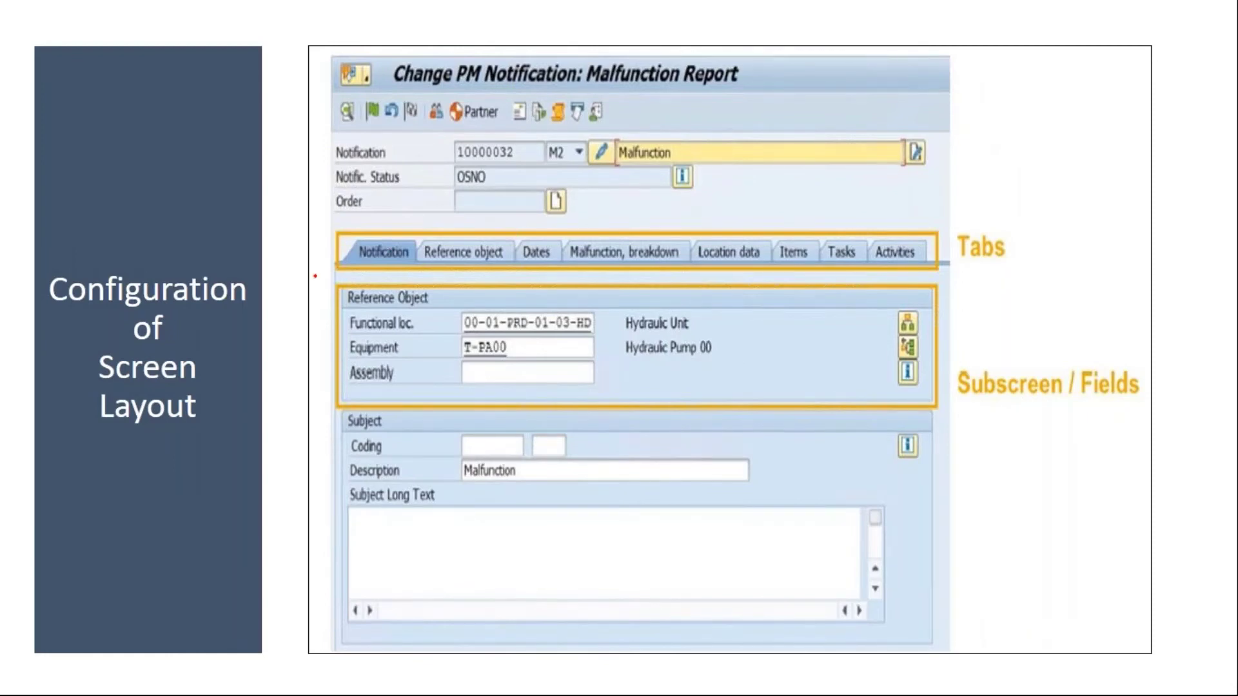
{"action": "mouse_move", "coordinate": [369, 254]}
{"action": "left_mouse_down"}
{"action": "mouse_move", "coordinate": [394, 258]}
{"action": "mouse_move", "coordinate": [459, 225]}
{"action": "mouse_move", "coordinate": [592, 239]}
{"action": "mouse_move", "coordinate": [699, 224]}
{"action": "mouse_move", "coordinate": [763, 242]}
{"action": "mouse_move", "coordinate": [786, 227]}
{"action": "mouse_move", "coordinate": [837, 229]}
{"action": "mouse_move", "coordinate": [862, 245]}
{"action": "mouse_move", "coordinate": [928, 246]}
{"action": "left_mouse_up"}
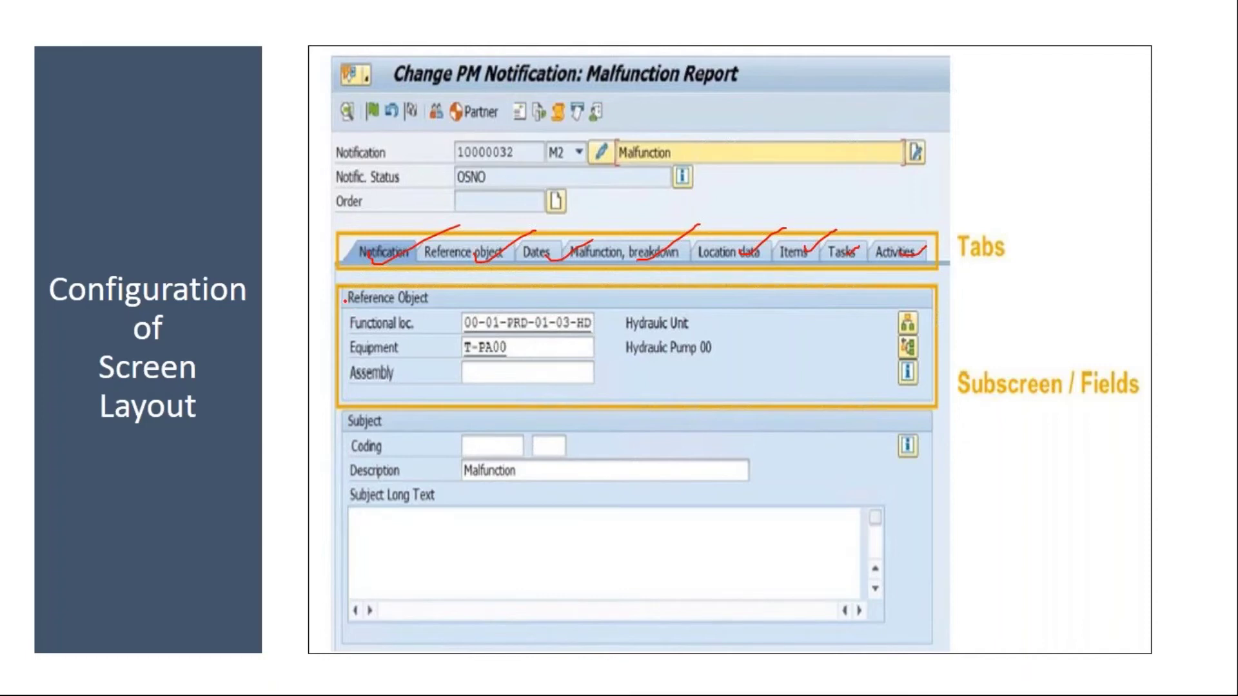
{"action": "mouse_move", "coordinate": [343, 286]}
{"action": "left_mouse_down"}
{"action": "mouse_move", "coordinate": [347, 366]}
{"action": "mouse_move", "coordinate": [580, 406]}
{"action": "mouse_move", "coordinate": [968, 371]}
{"action": "mouse_move", "coordinate": [855, 279]}
{"action": "mouse_move", "coordinate": [321, 288]}
{"action": "left_mouse_up"}
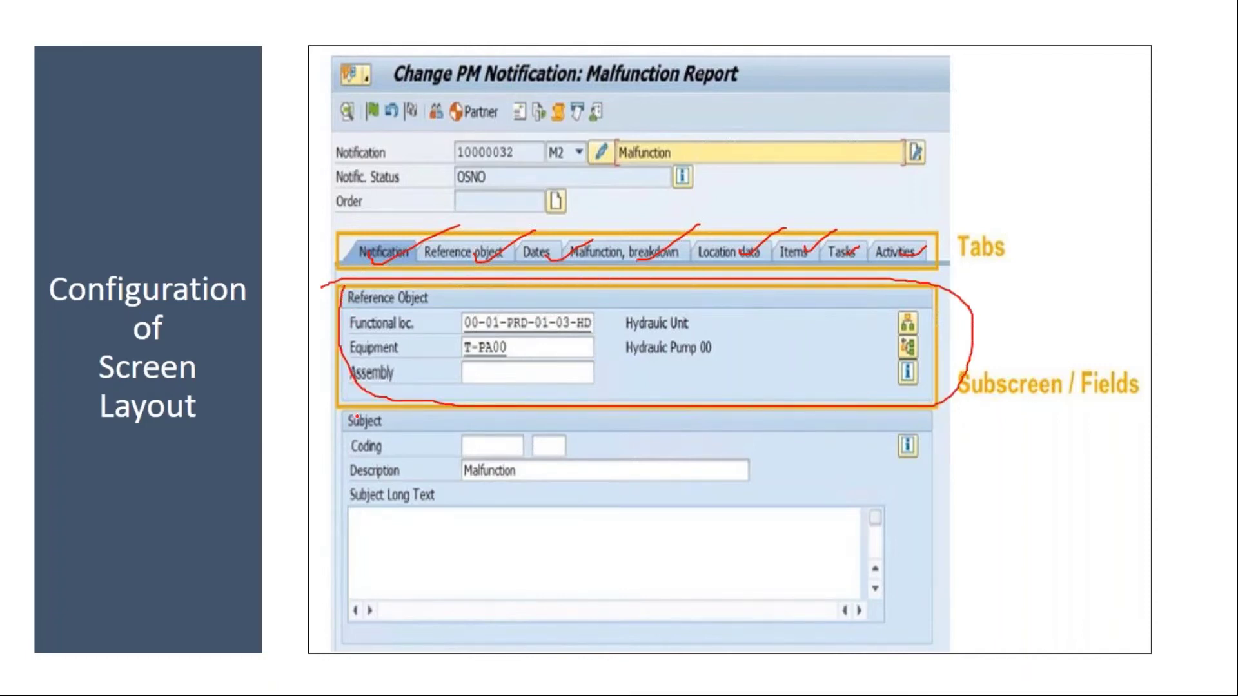
{"action": "mouse_move", "coordinate": [356, 417]}
{"action": "left_mouse_down"}
{"action": "mouse_move", "coordinate": [326, 478]}
{"action": "mouse_move", "coordinate": [652, 637]}
{"action": "mouse_move", "coordinate": [952, 532]}
{"action": "mouse_move", "coordinate": [451, 423]}
{"action": "mouse_move", "coordinate": [393, 425]}
{"action": "left_mouse_up"}
{"action": "key", "text": "e"}
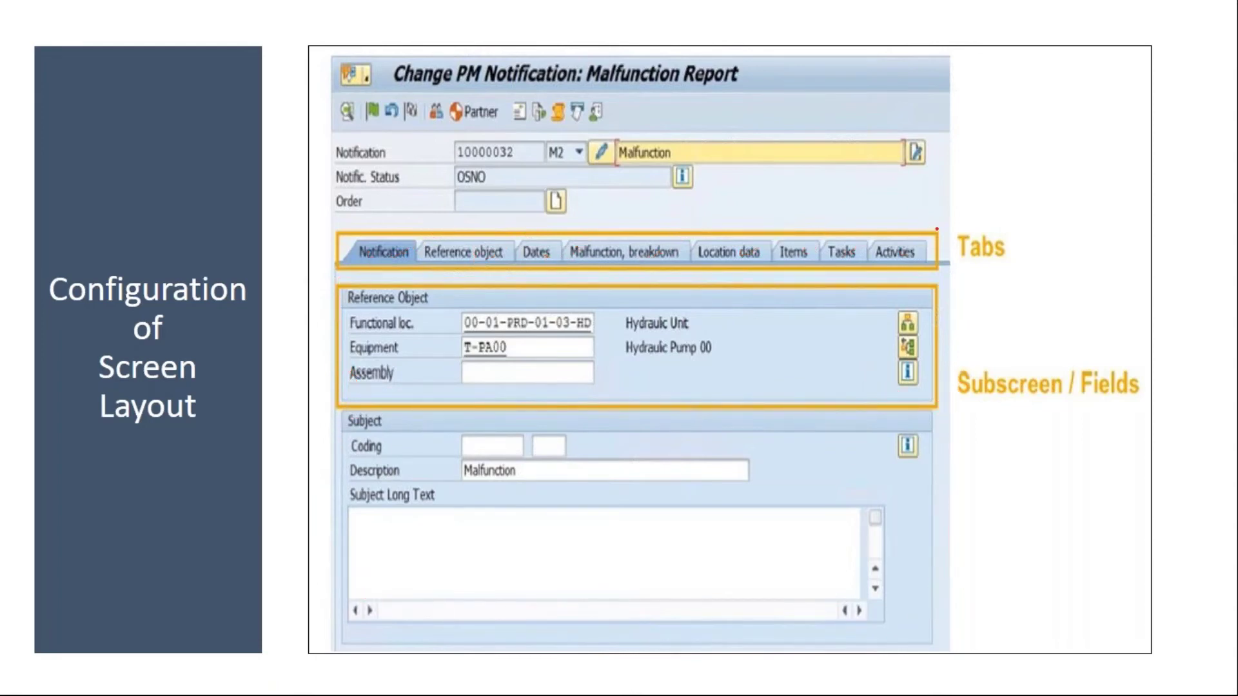
Mark the Tabs and Subscreen / Fields labels and the Reference Object fields, erase the ink and end the slide show
{"action": "left_click_drag", "start_coordinate": [998, 247], "coordinate": [1051, 211]}
{"action": "mouse_move", "coordinate": [521, 280]}
{"action": "left_mouse_down"}
{"action": "mouse_move", "coordinate": [385, 308]}
{"action": "mouse_move", "coordinate": [565, 405]}
{"action": "mouse_move", "coordinate": [975, 339]}
{"action": "mouse_move", "coordinate": [609, 282]}
{"action": "left_mouse_up"}
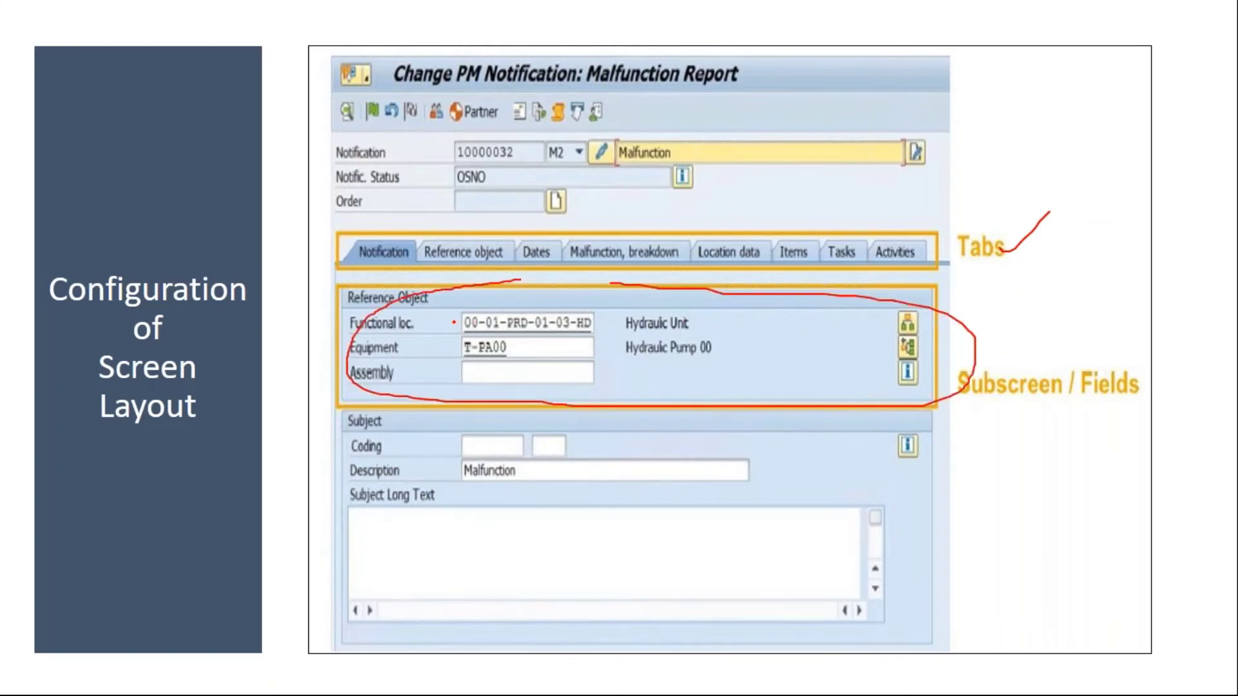
{"action": "left_click_drag", "start_coordinate": [406, 325], "coordinate": [459, 315]}
{"action": "left_click_drag", "start_coordinate": [394, 349], "coordinate": [443, 343]}
{"action": "left_click_drag", "start_coordinate": [401, 378], "coordinate": [504, 345]}
{"action": "mouse_move", "coordinate": [995, 236]}
{"action": "left_mouse_down"}
{"action": "mouse_move", "coordinate": [1003, 251]}
{"action": "mouse_move", "coordinate": [1064, 222]}
{"action": "left_mouse_up"}
{"action": "mouse_move", "coordinate": [960, 373]}
{"action": "left_mouse_down"}
{"action": "mouse_move", "coordinate": [959, 393]}
{"action": "mouse_move", "coordinate": [1022, 349]}
{"action": "left_mouse_up"}
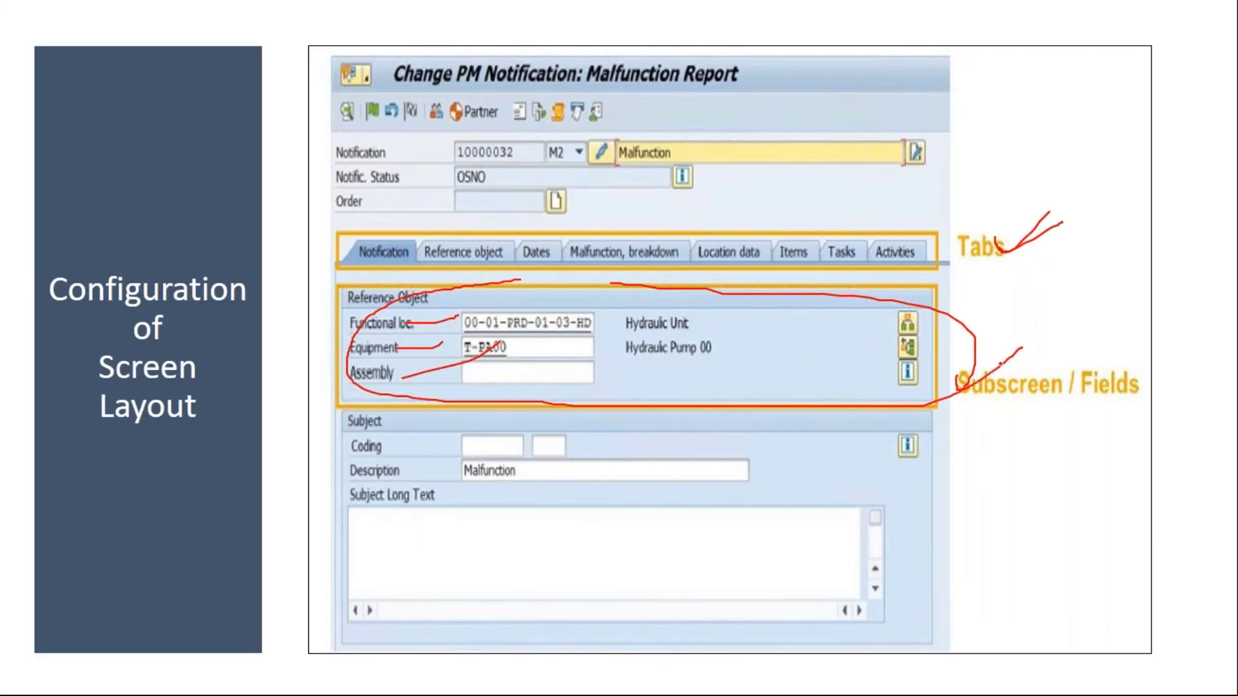
{"action": "key", "text": "e"}
{"action": "key", "text": "Escape"}
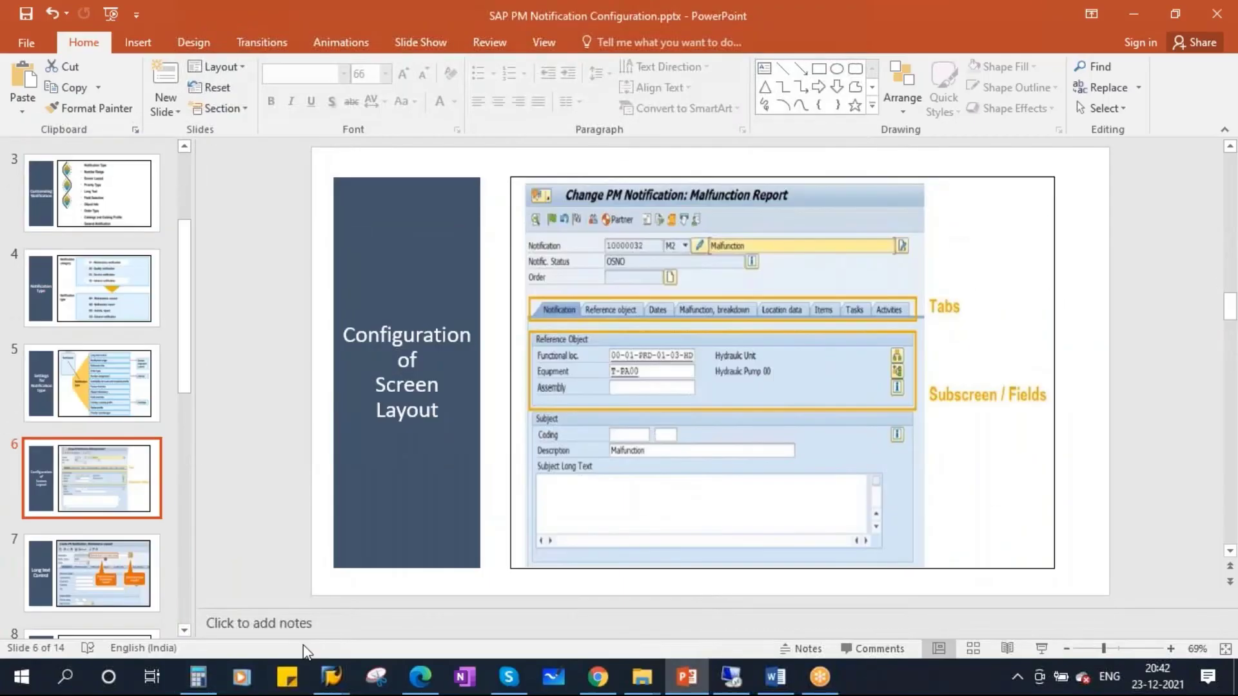
Switch to SAP, open transaction IW21 and start a notification of type M1
{"action": "mouse_move", "coordinate": [334, 680]}
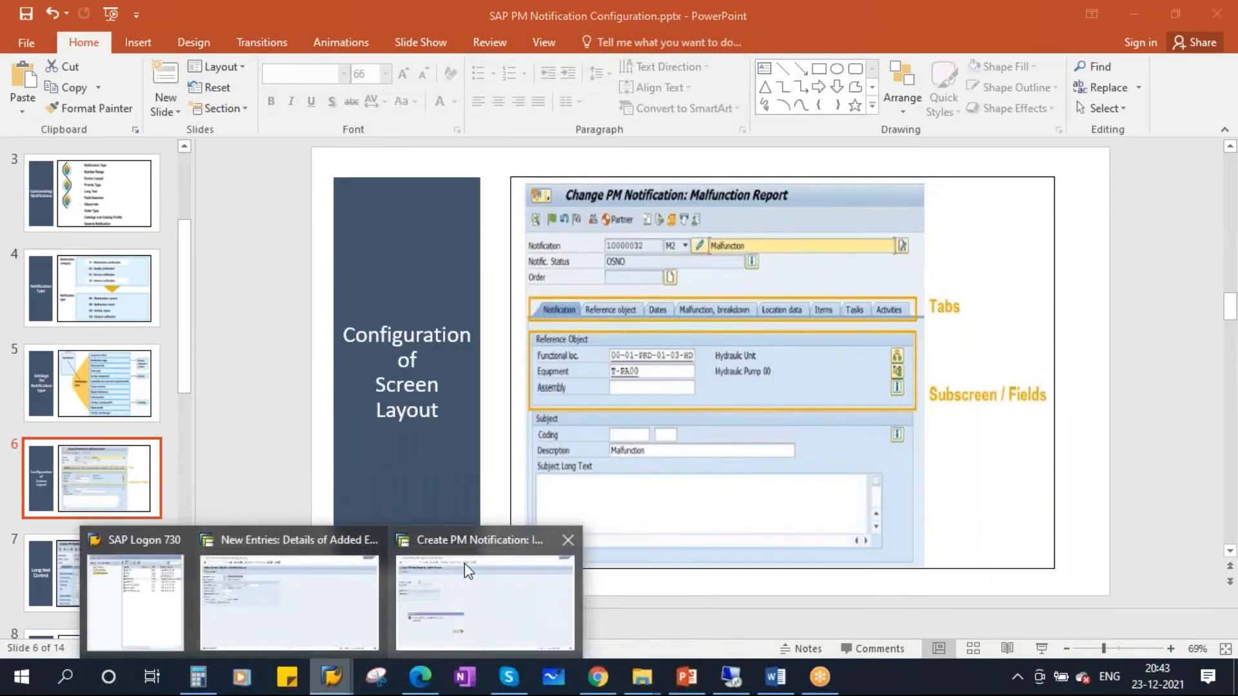
{"action": "left_click", "coordinate": [464, 563]}
{"action": "left_click", "coordinate": [424, 524]}
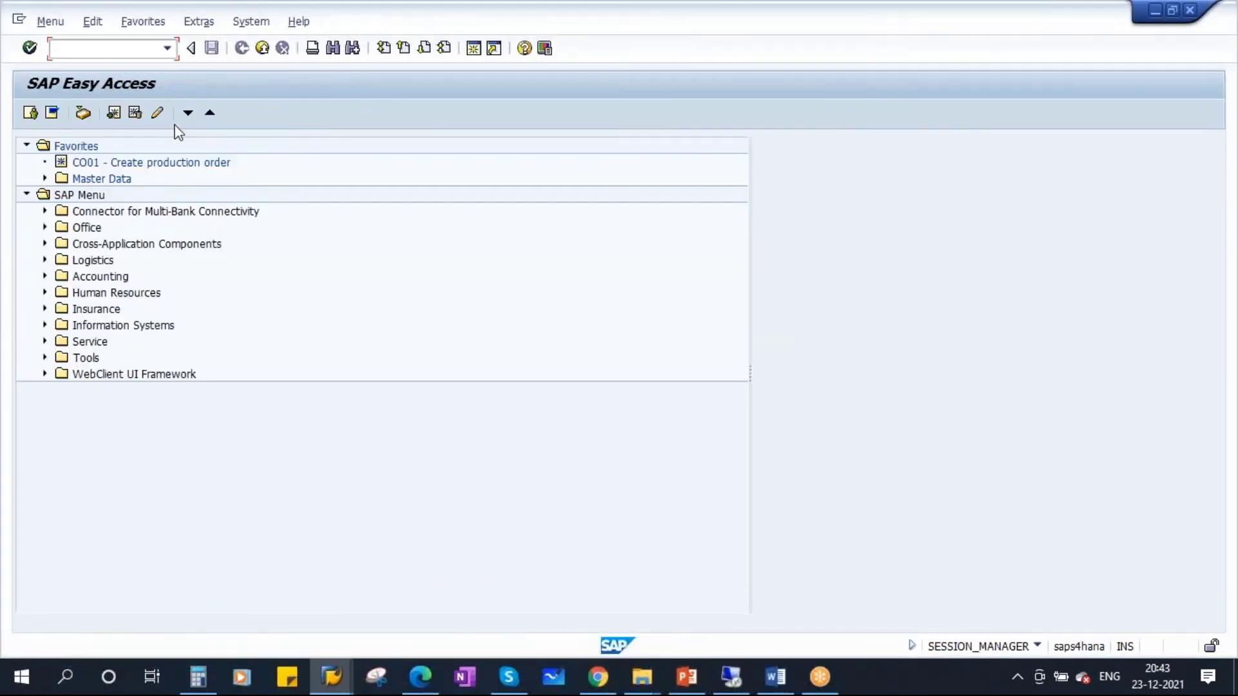
{"action": "type", "text": "IW21"}
{"action": "key", "text": "Return"}
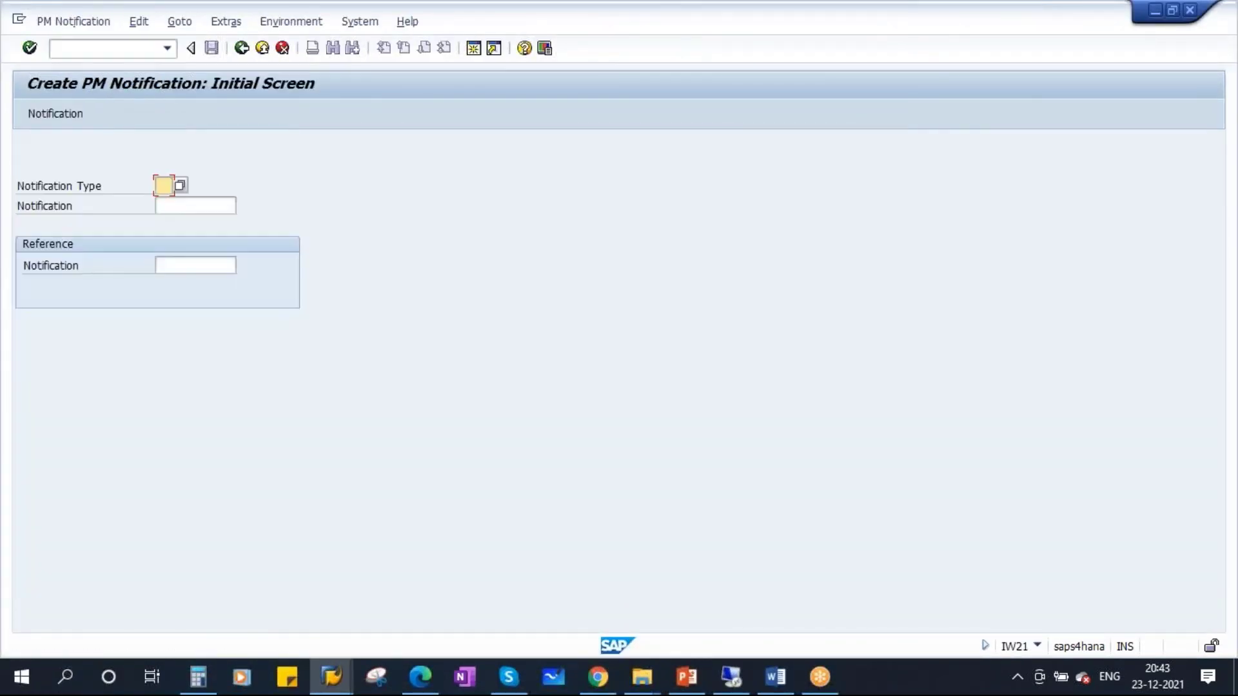
{"action": "left_click", "coordinate": [180, 186]}
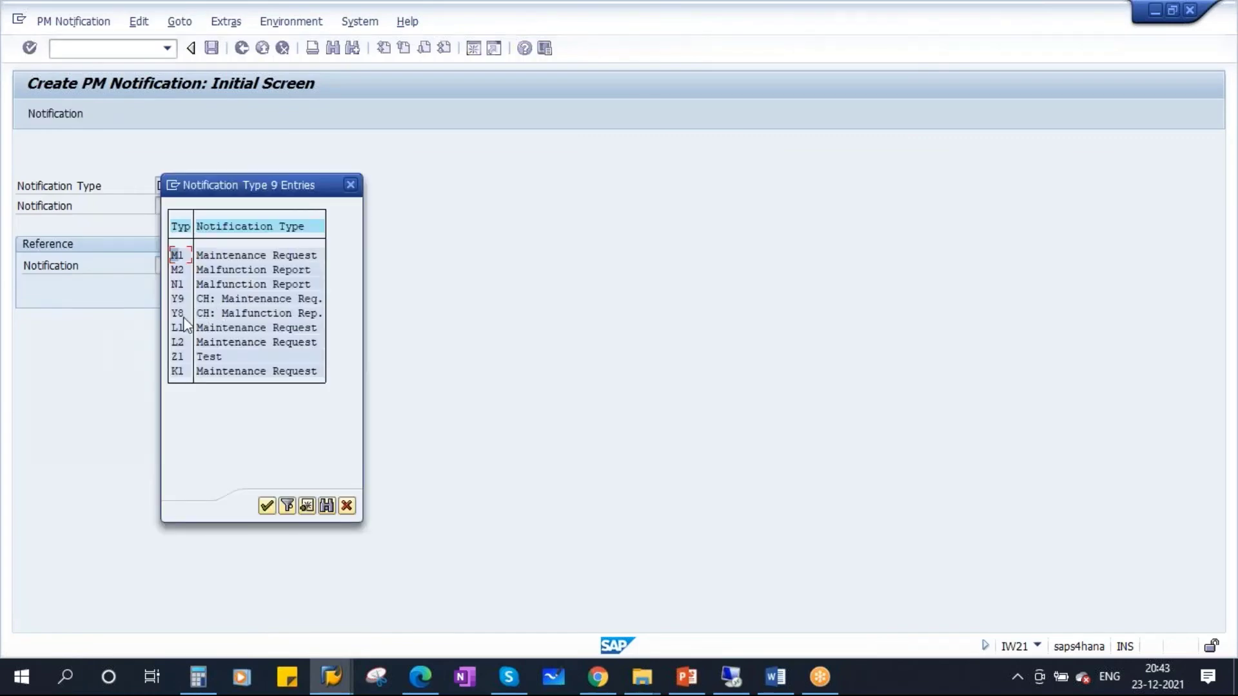
{"action": "double_click", "coordinate": [177, 255]}
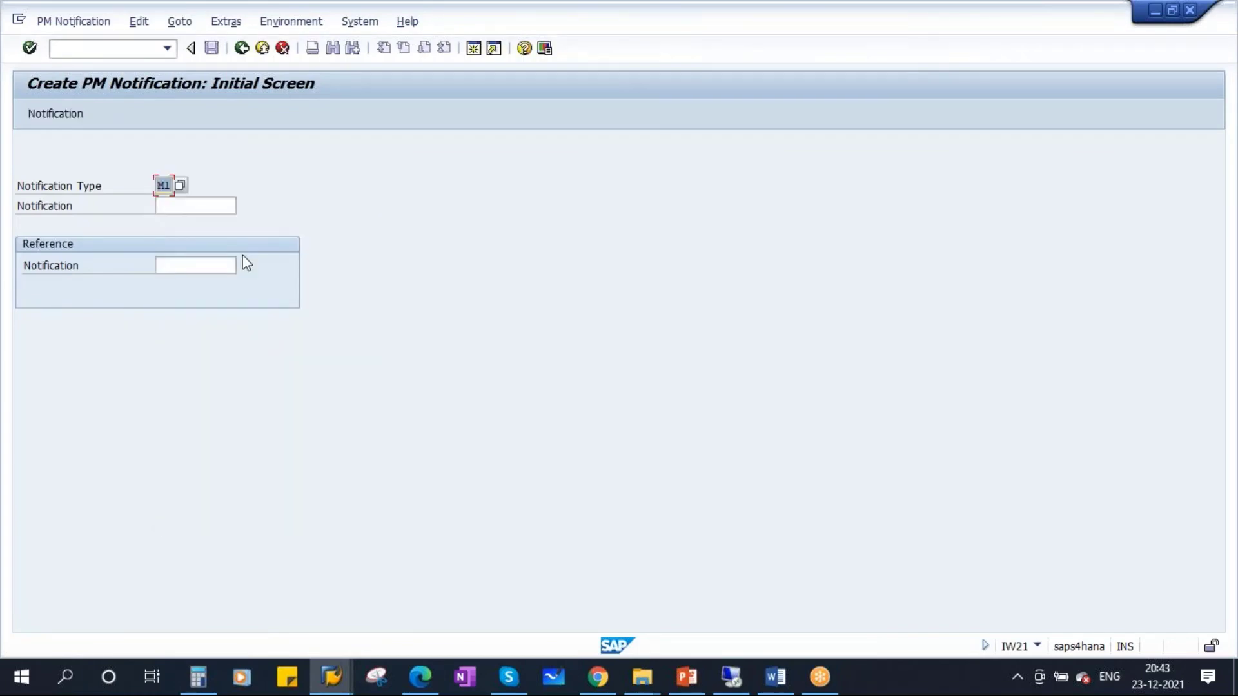
{"action": "key", "text": "Return"}
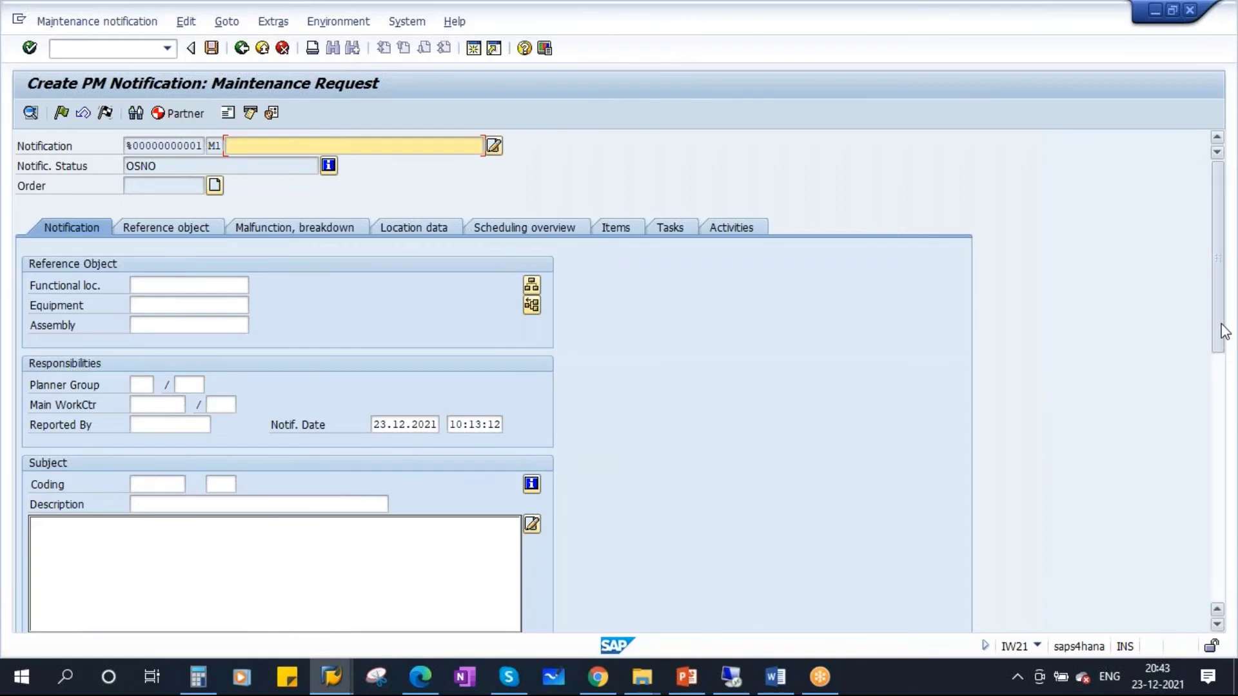
Examine the Reference Object, Responsibilities, Subject and Item sections on the Notification tab of the M1 maintenance request
{"action": "left_click_drag", "start_coordinate": [1219, 332], "coordinate": [1200, 439]}
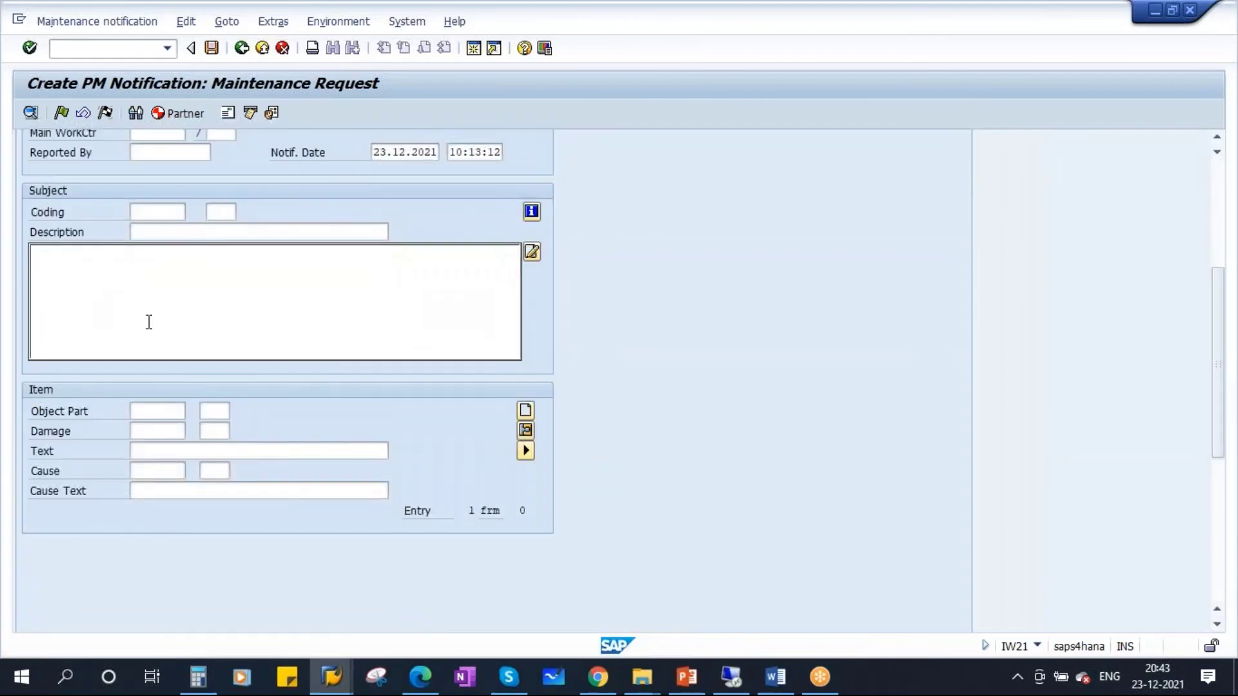
{"action": "left_click_drag", "start_coordinate": [1221, 365], "coordinate": [1223, 265]}
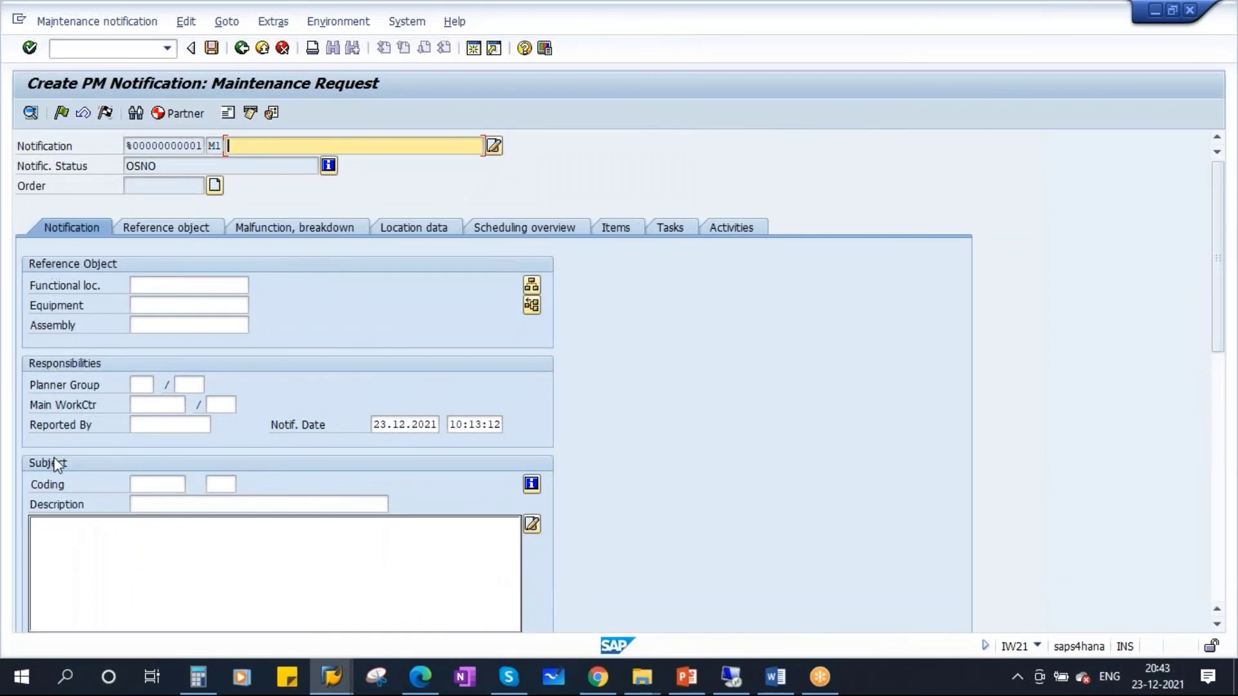
{"action": "left_click_drag", "start_coordinate": [1216, 346], "coordinate": [1208, 539]}
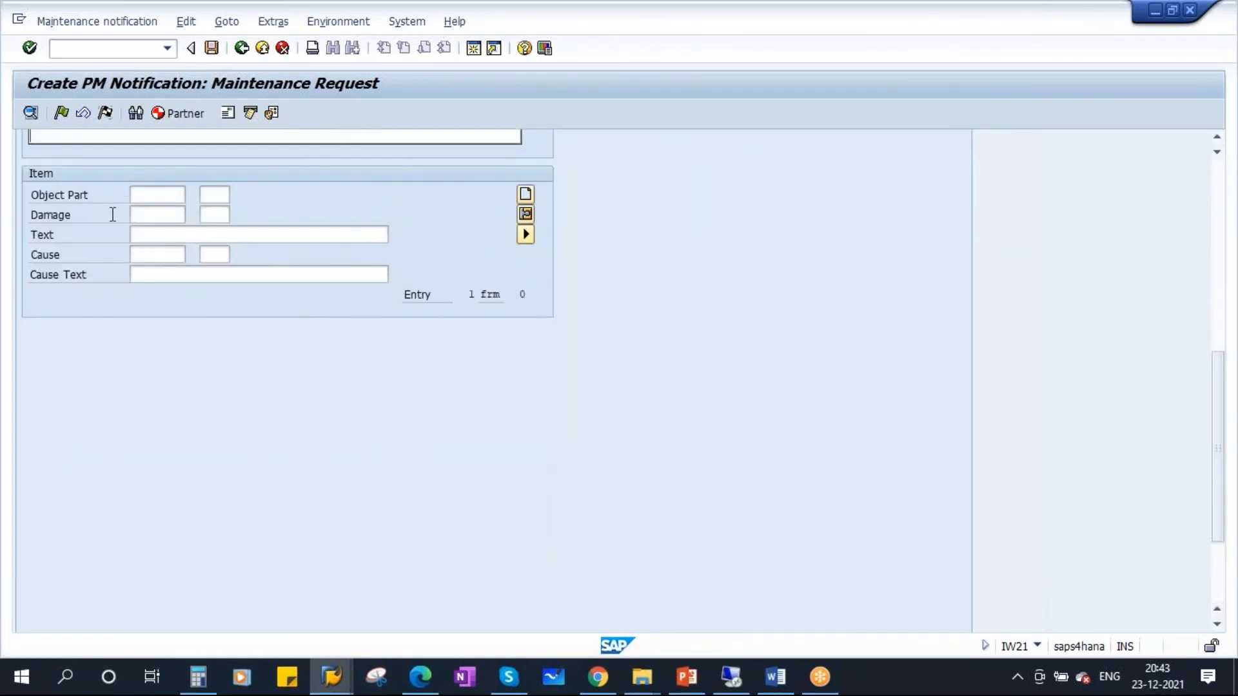
{"action": "left_click_drag", "start_coordinate": [1219, 387], "coordinate": [1219, 245]}
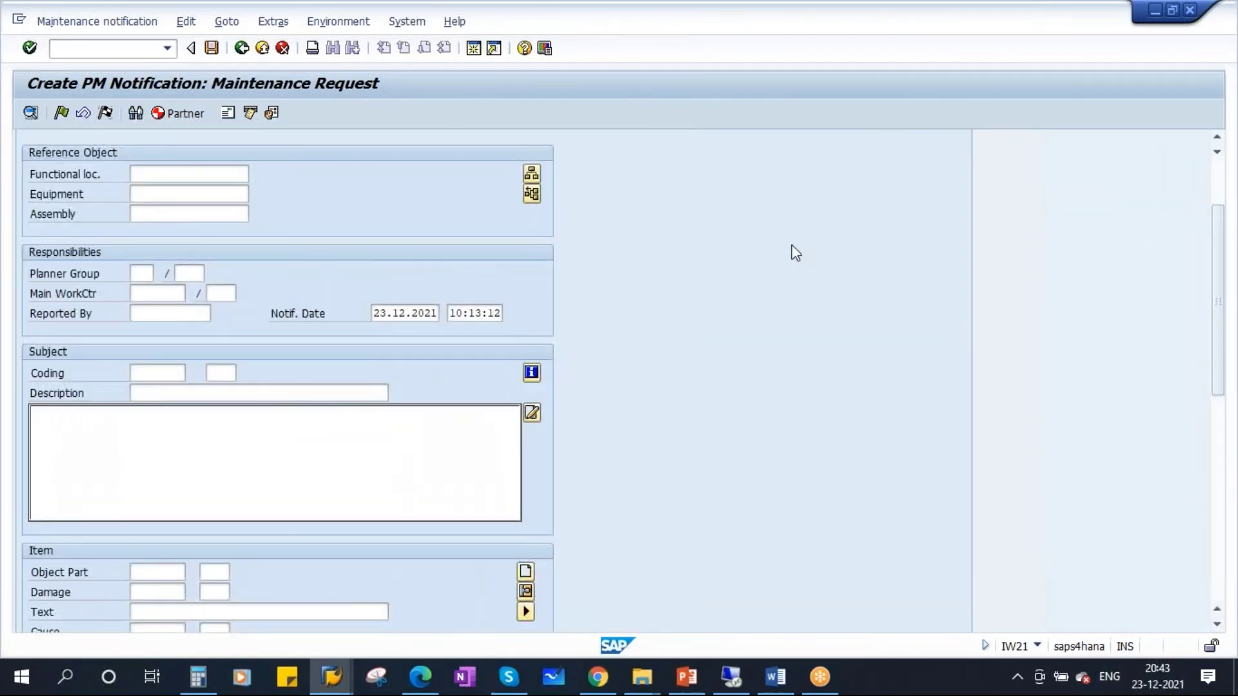
Switch to the customizing session and go back from the K1 notification type details to the Display IMG structure
{"action": "left_click", "coordinate": [332, 676]}
{"action": "left_click", "coordinate": [269, 587]}
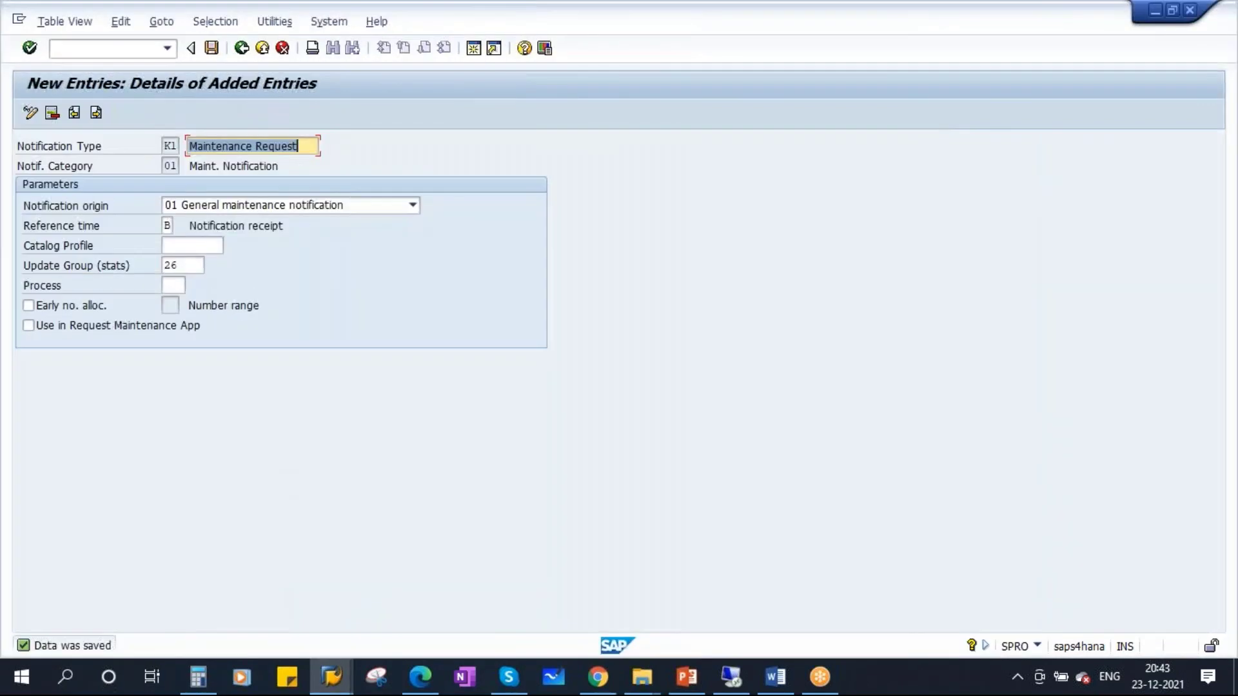
{"action": "left_click", "coordinate": [242, 55]}
{"action": "left_click", "coordinate": [241, 55]}
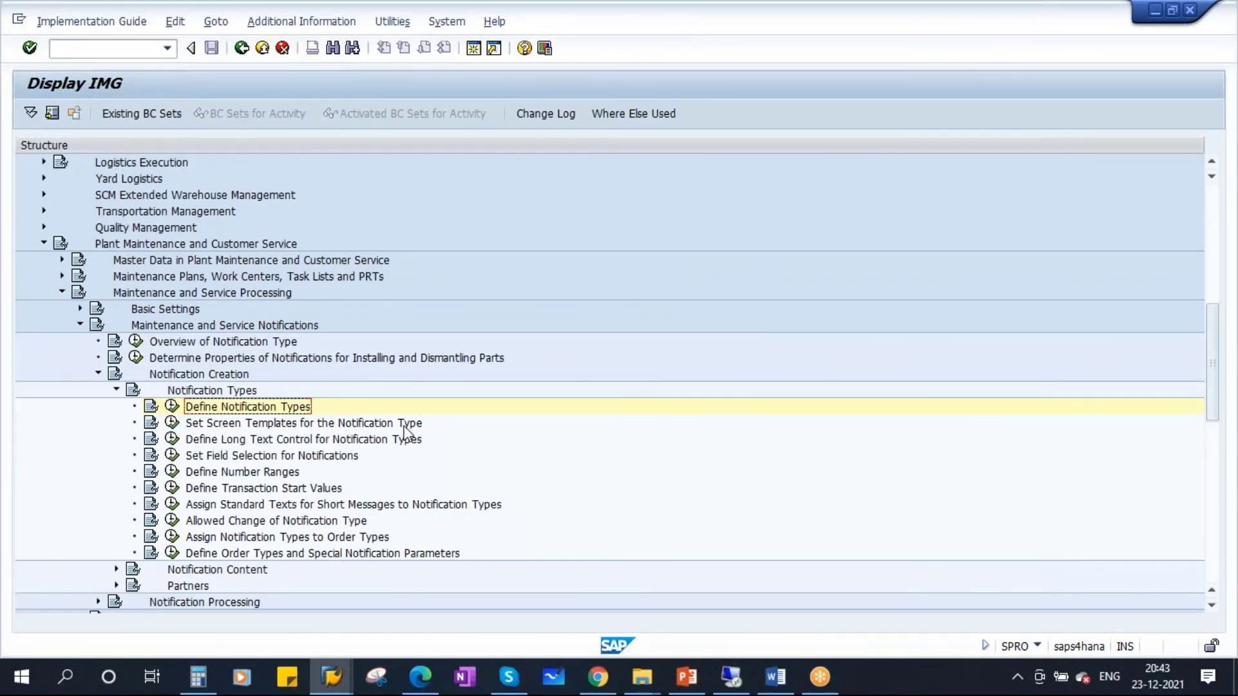
Open the activity Set Screen Templates for the Notification Type with K1 Maintenance Request as the work area
{"action": "left_click", "coordinate": [172, 423]}
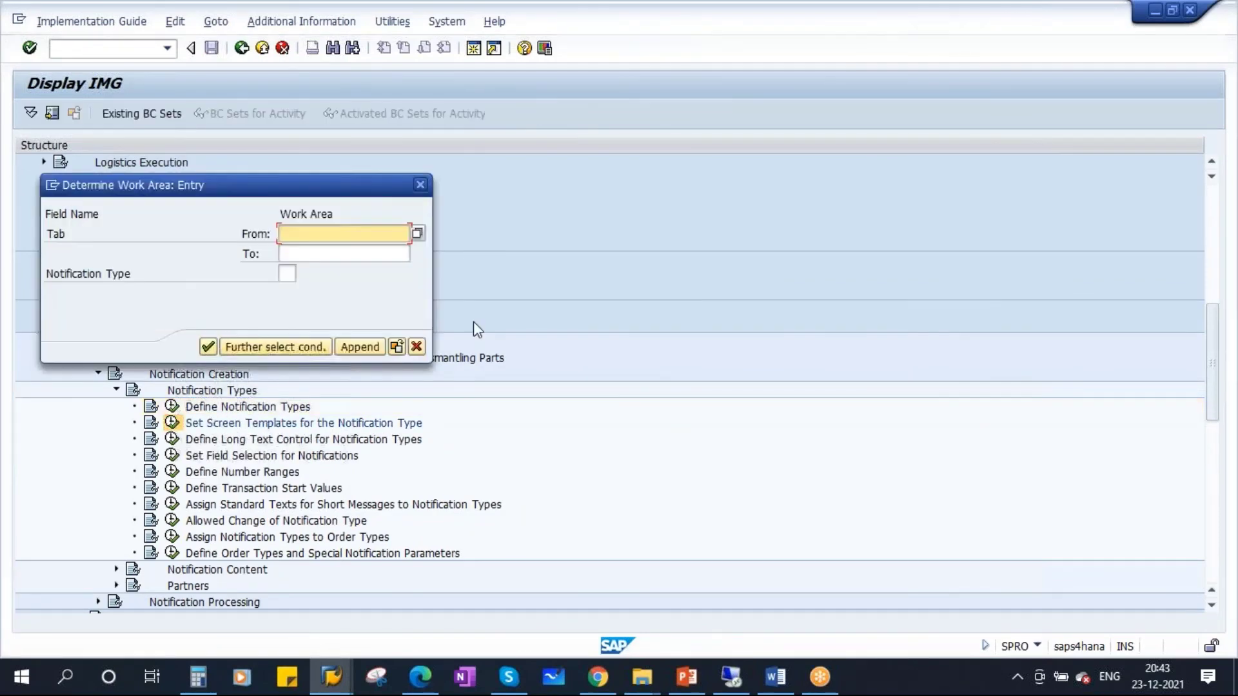
{"action": "left_click", "coordinate": [287, 274]}
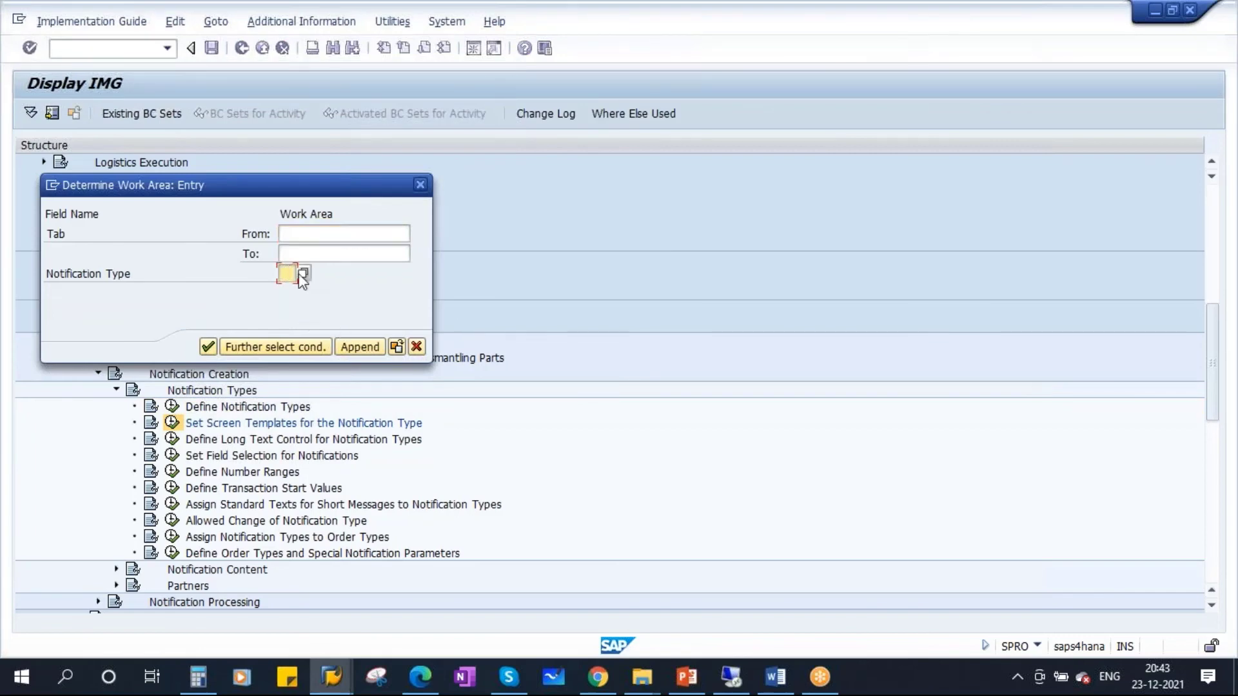
{"action": "left_click", "coordinate": [303, 274]}
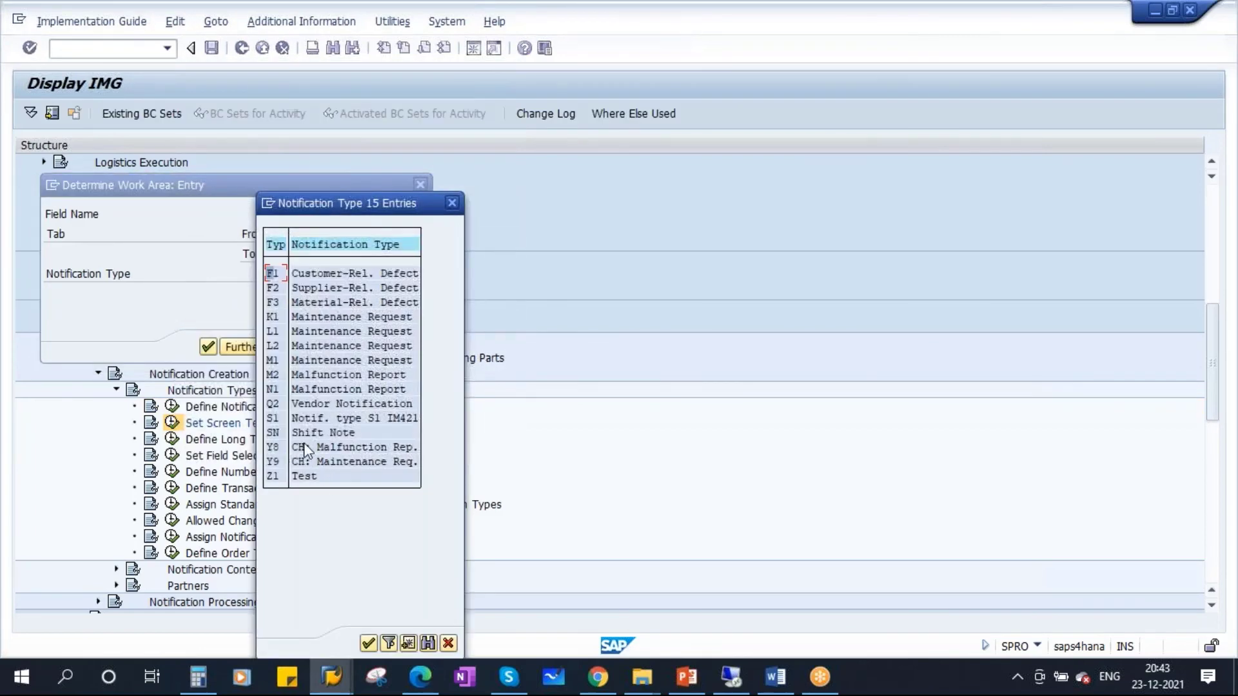
{"action": "left_click", "coordinate": [335, 318]}
{"action": "double_click", "coordinate": [335, 318]}
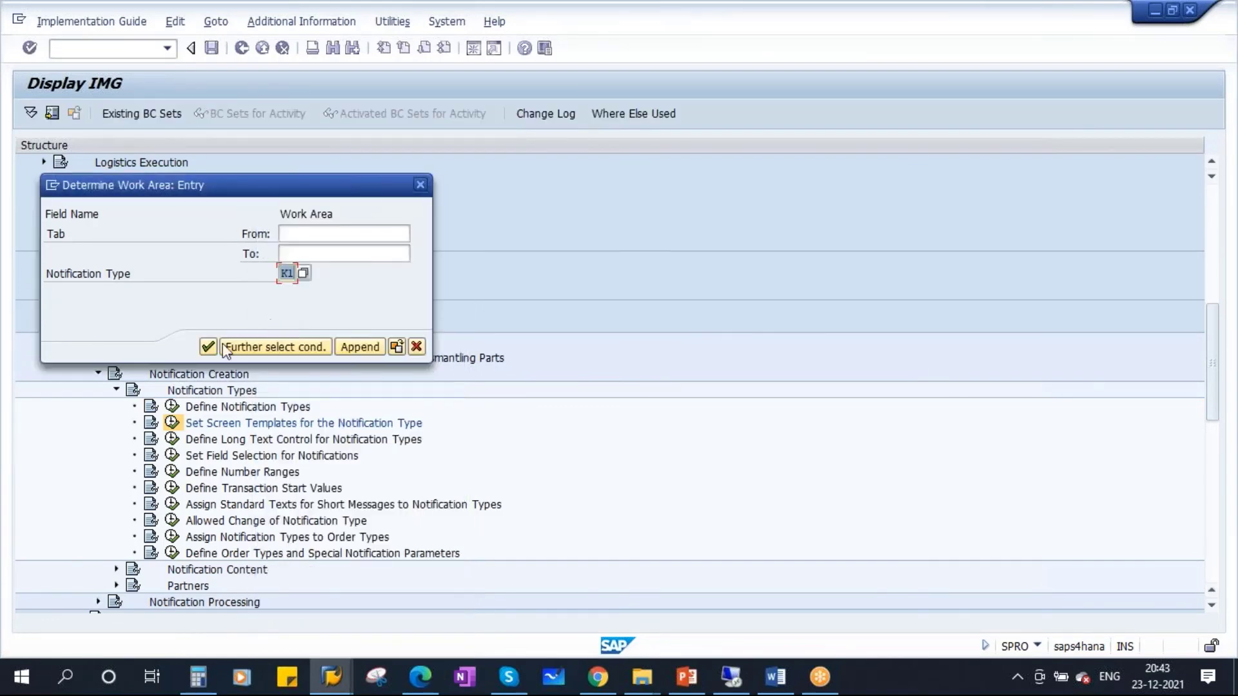
{"action": "left_click", "coordinate": [207, 347]}
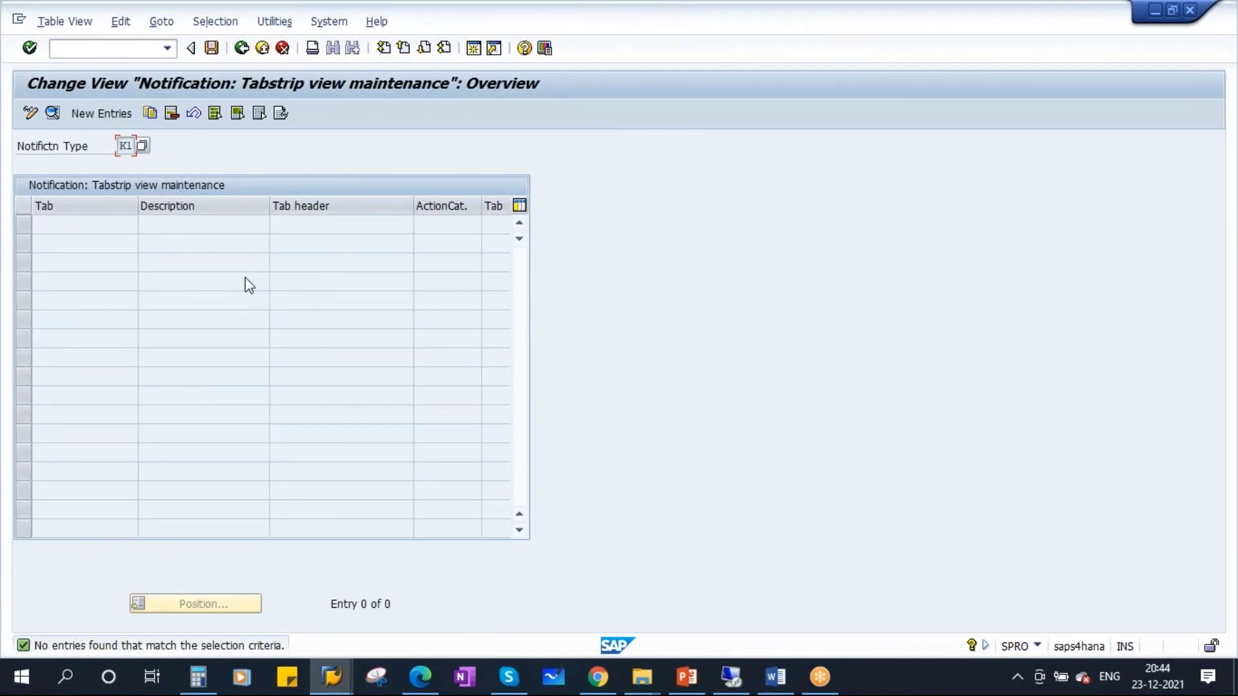
Start a new tabstrip entry for K1 and assign it the tab 10\TAB01, Notification 1
{"action": "left_click", "coordinate": [100, 114]}
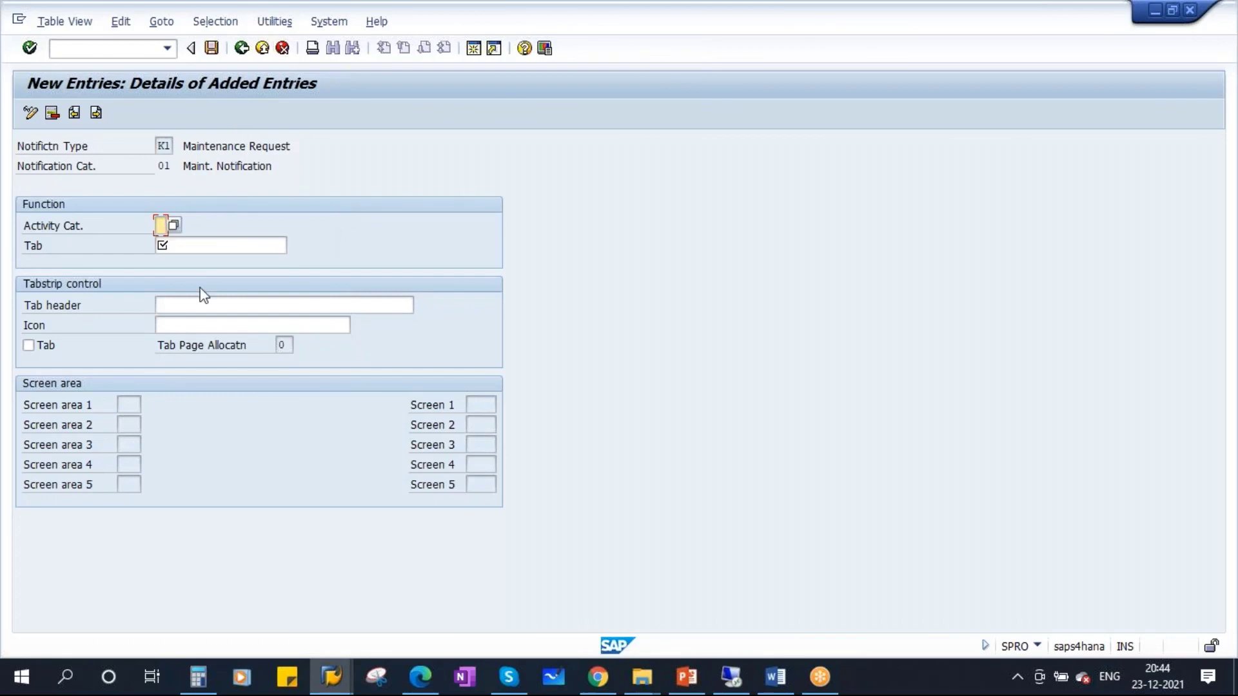
{"action": "left_click", "coordinate": [215, 249]}
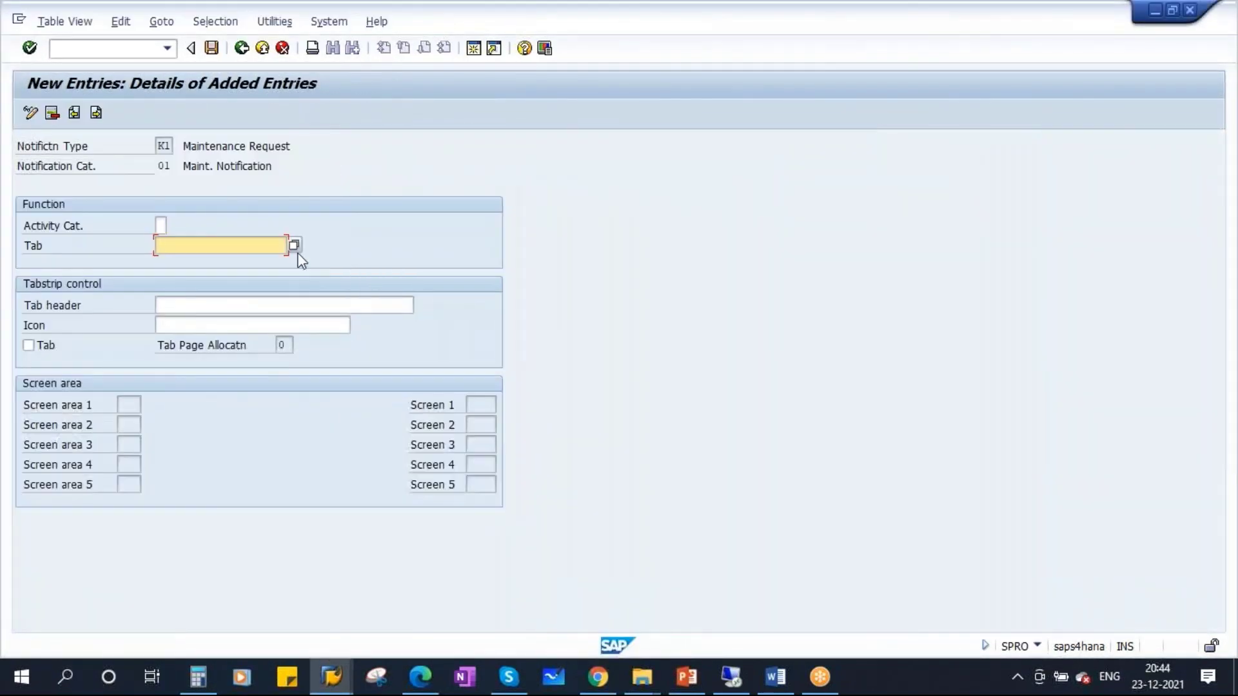
{"action": "left_click", "coordinate": [294, 245]}
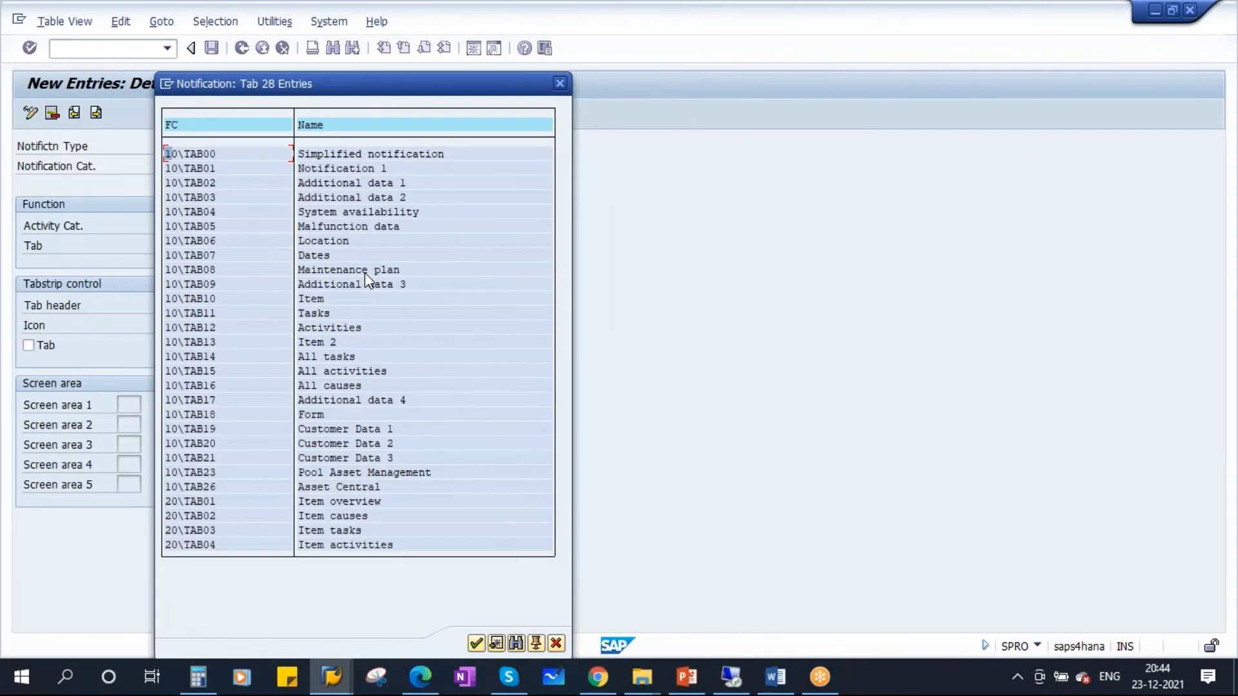
{"action": "left_click", "coordinate": [335, 168]}
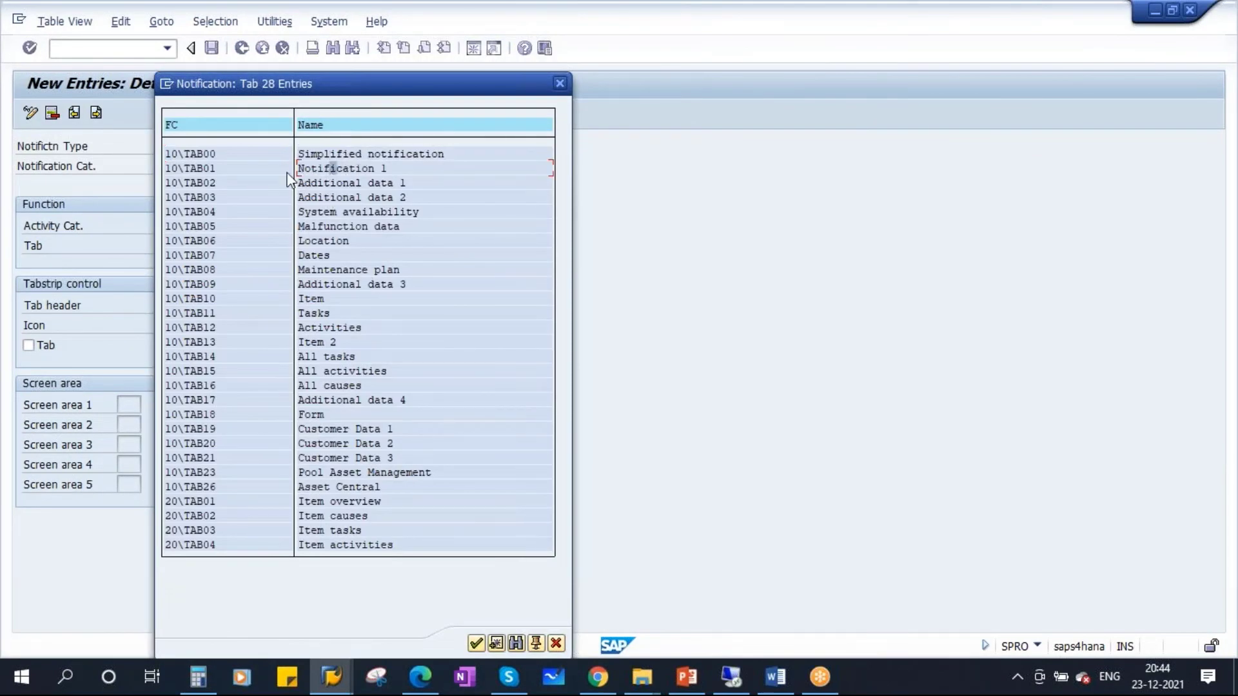
{"action": "double_click", "coordinate": [200, 170]}
Set the tab header to "Notification", activate the tab and confirm the entries
{"action": "left_click", "coordinate": [200, 304]}
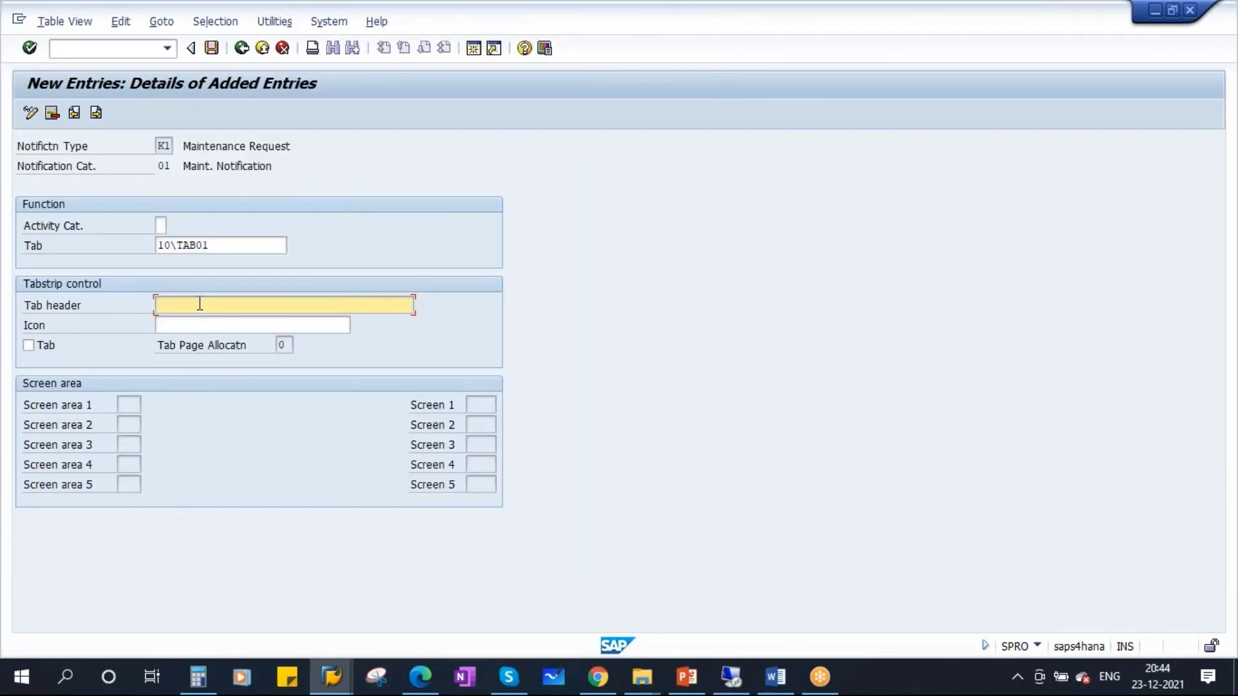
{"action": "type", "text": "Not"}
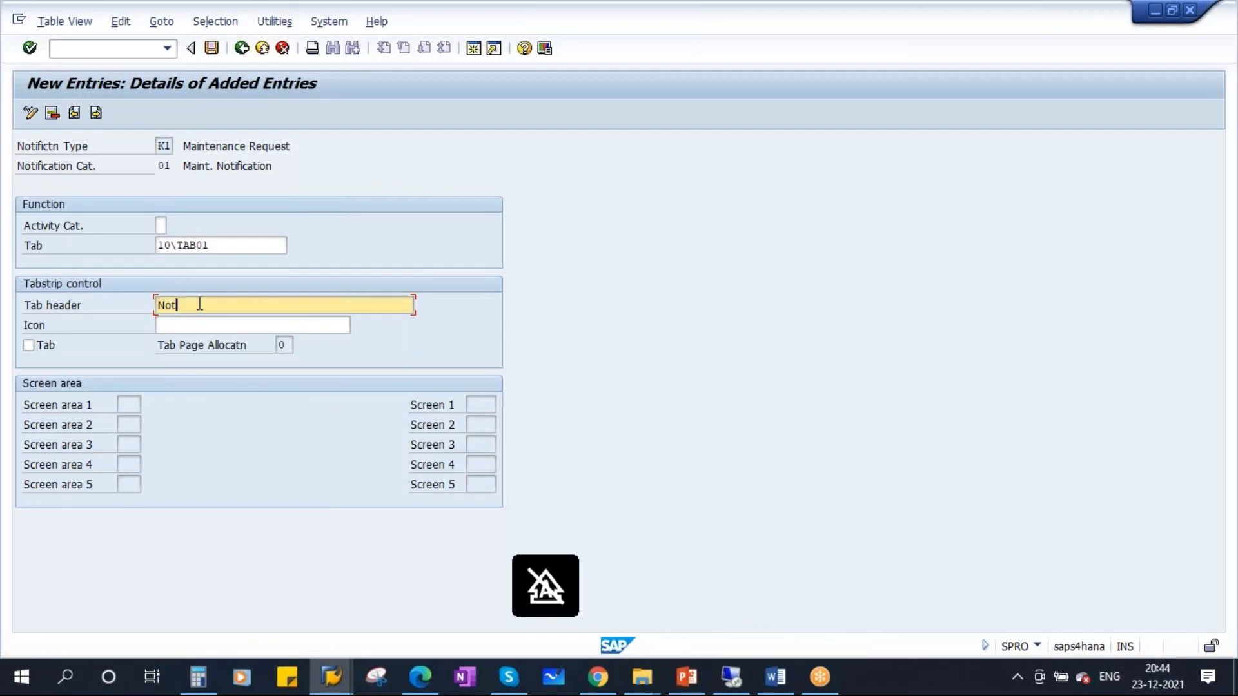
{"action": "type", "text": "ification"}
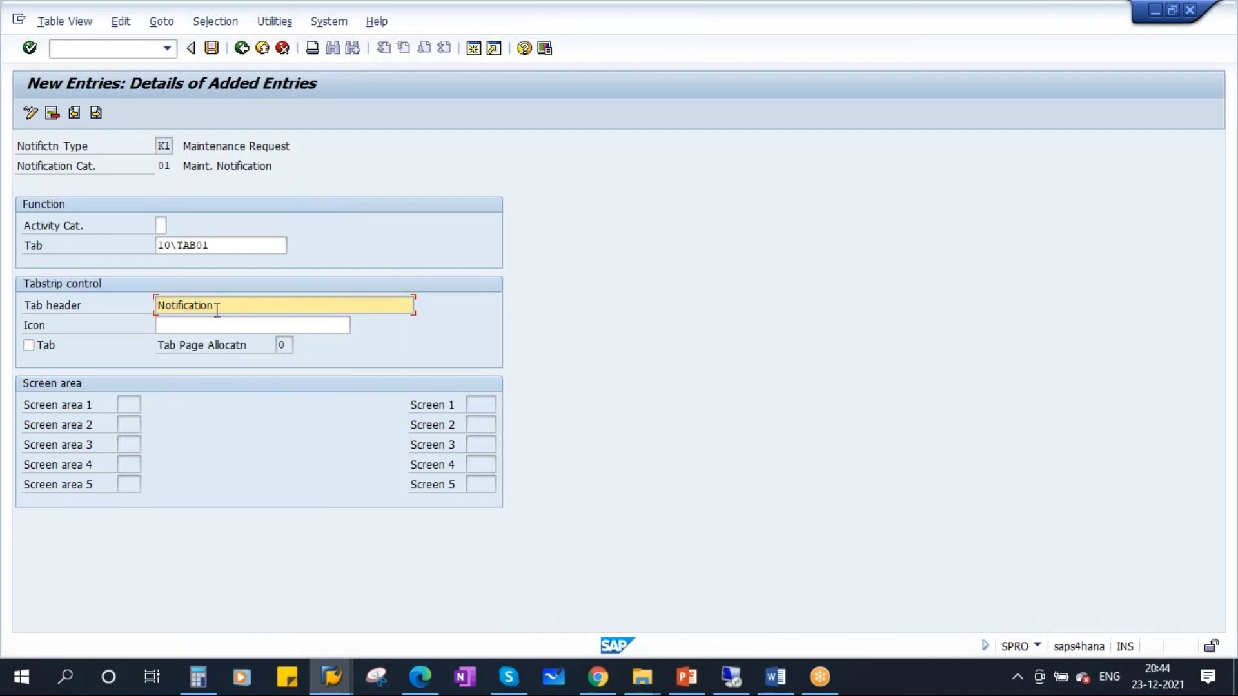
{"action": "left_click", "coordinate": [31, 344]}
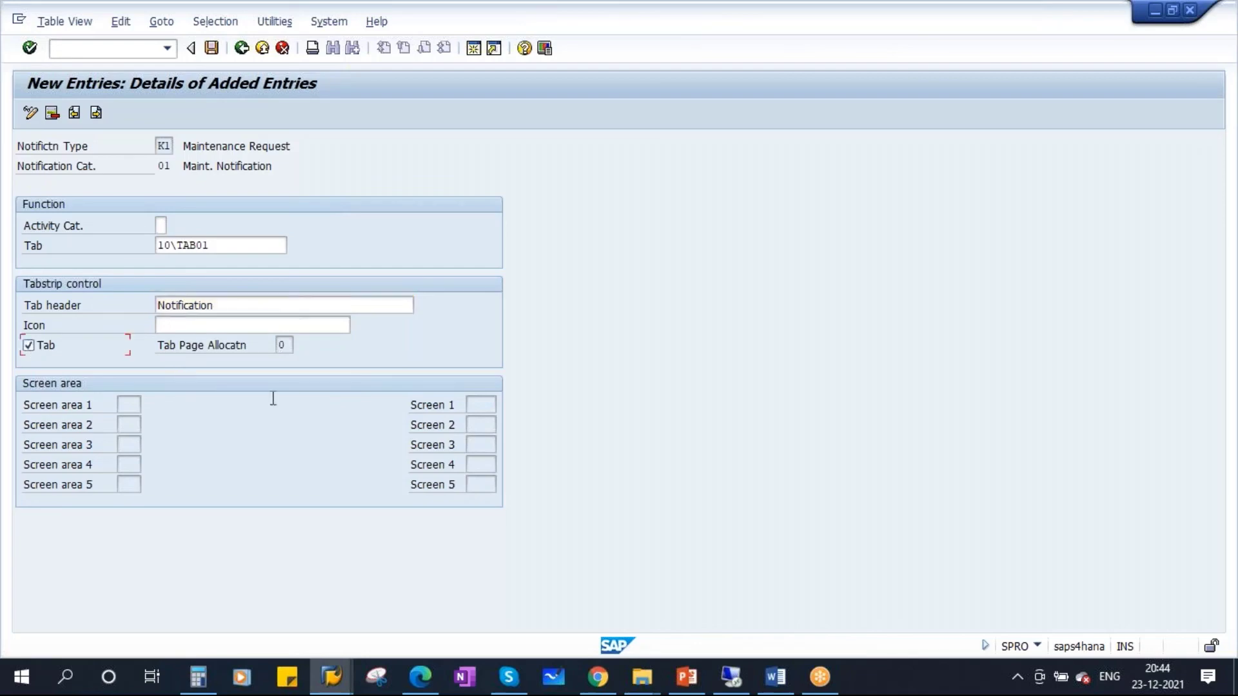
{"action": "key", "text": "Return"}
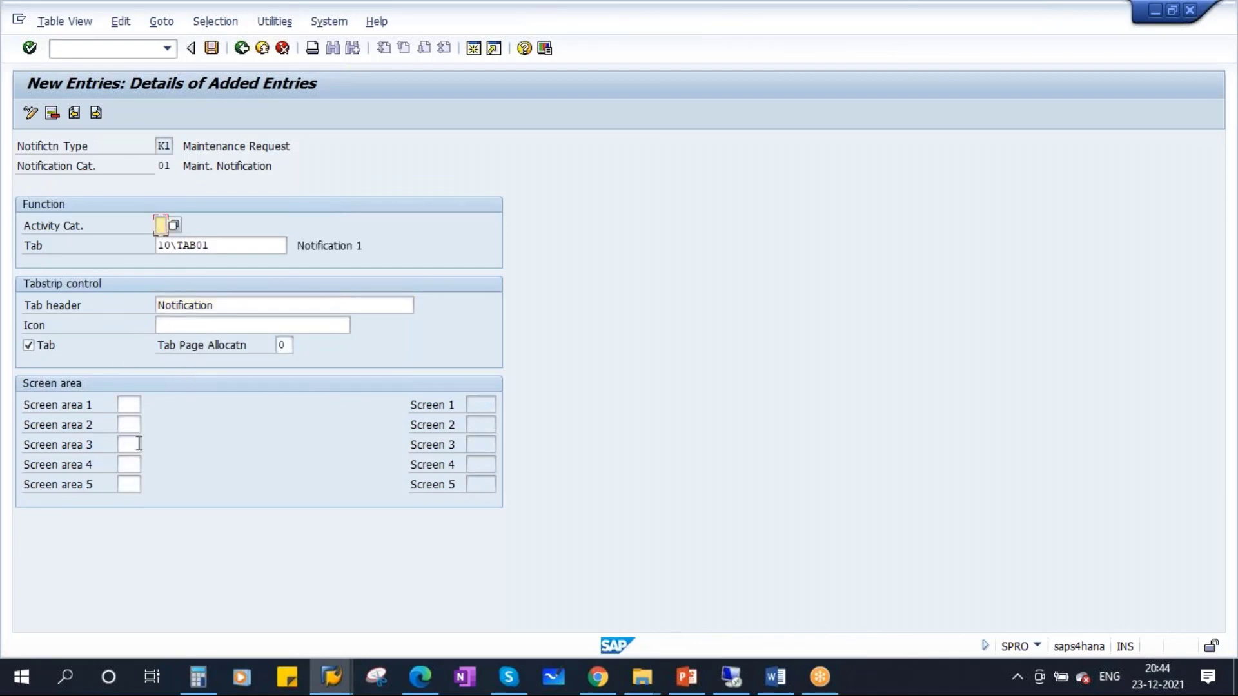
Go through the entry fields for Screen area 1 to Screen area 5 of the Notification tab
{"action": "left_click", "coordinate": [122, 404]}
{"action": "left_click", "coordinate": [127, 425]}
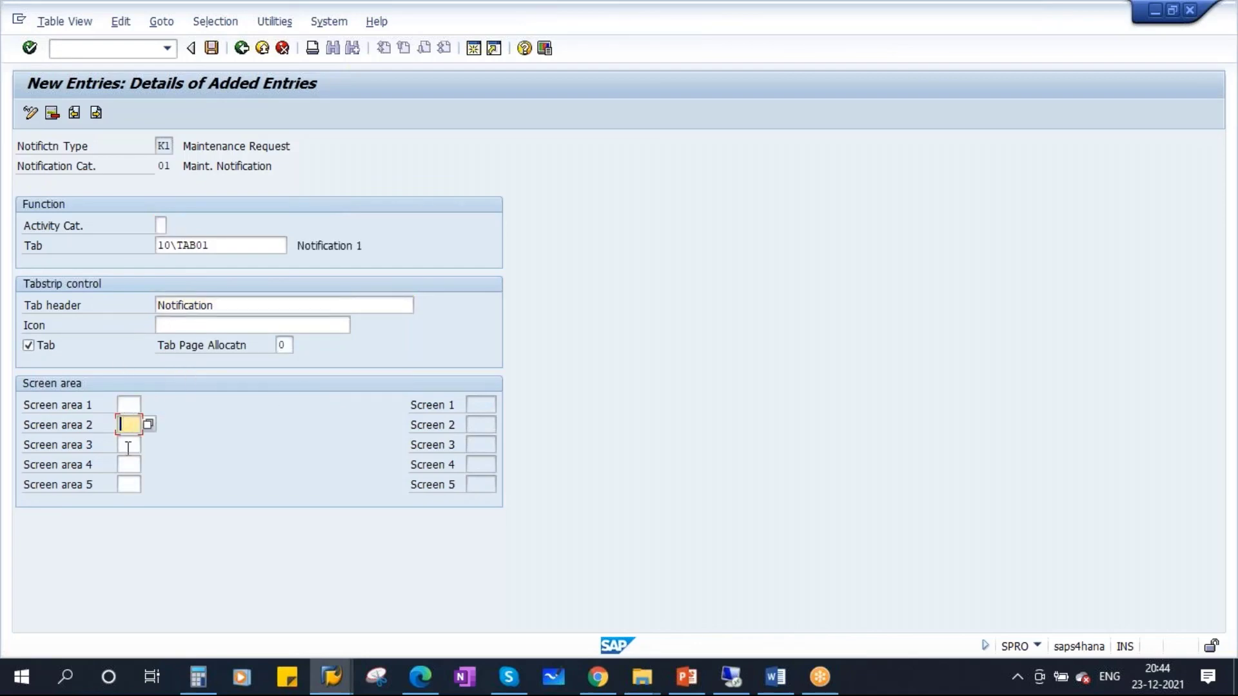
{"action": "left_click", "coordinate": [127, 444]}
{"action": "left_click", "coordinate": [127, 465]}
{"action": "left_click", "coordinate": [127, 484]}
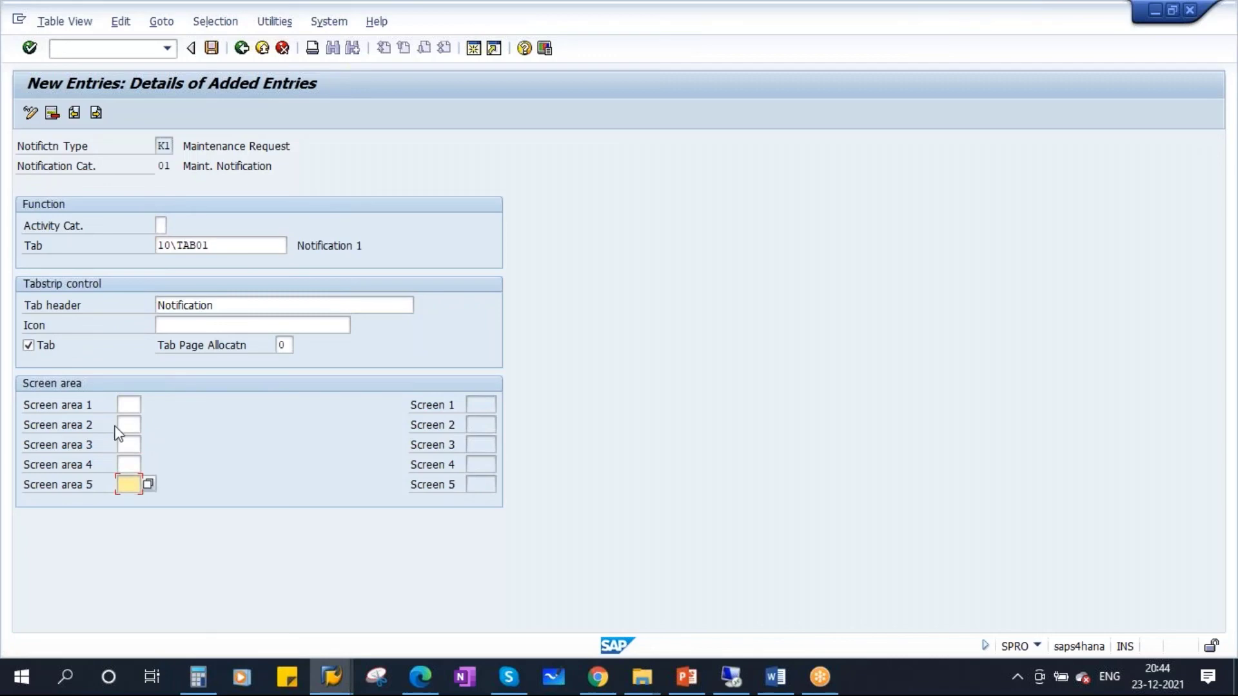